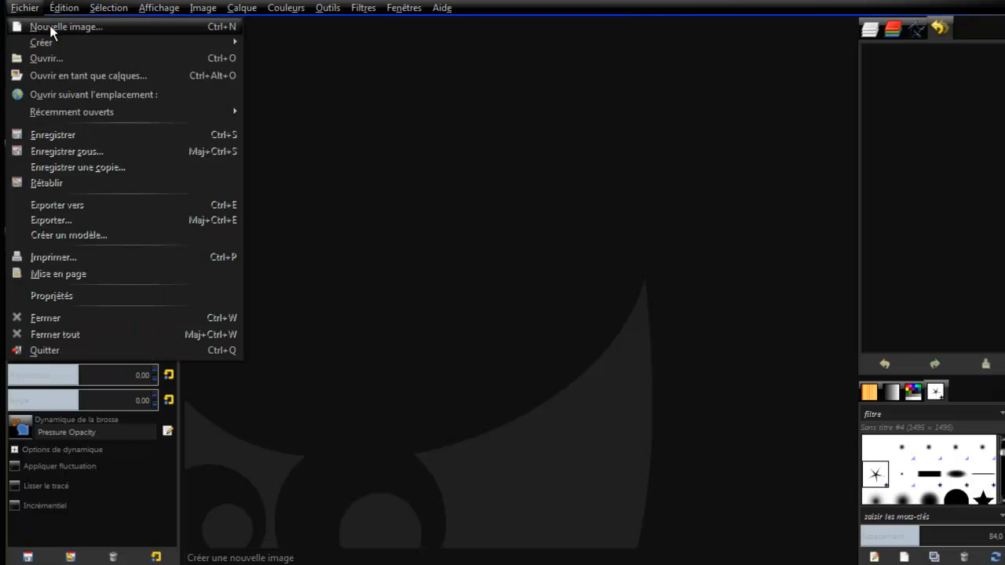
Create a new 640 x 400 px RGB image filled with the background colour
click(49, 25)
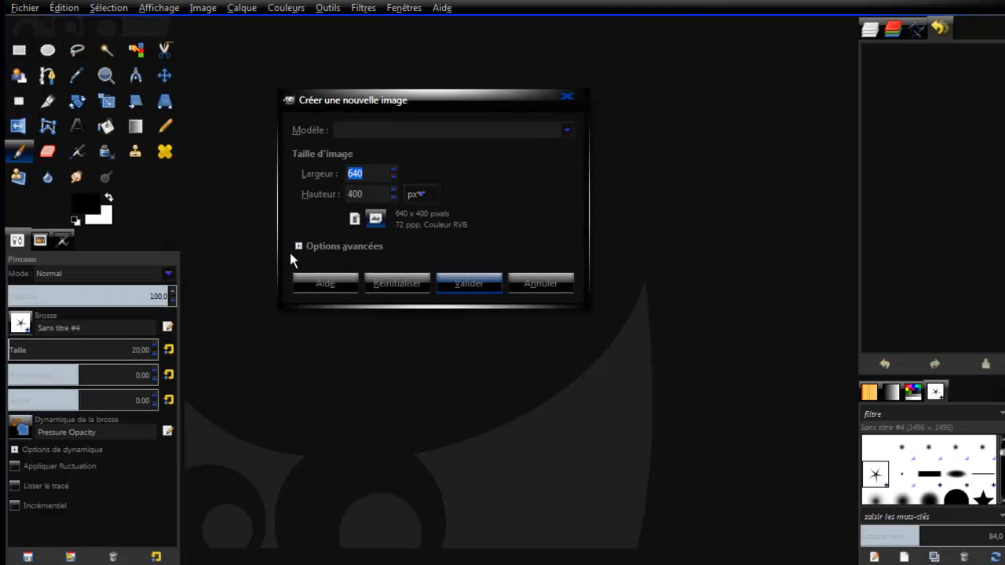
click(298, 245)
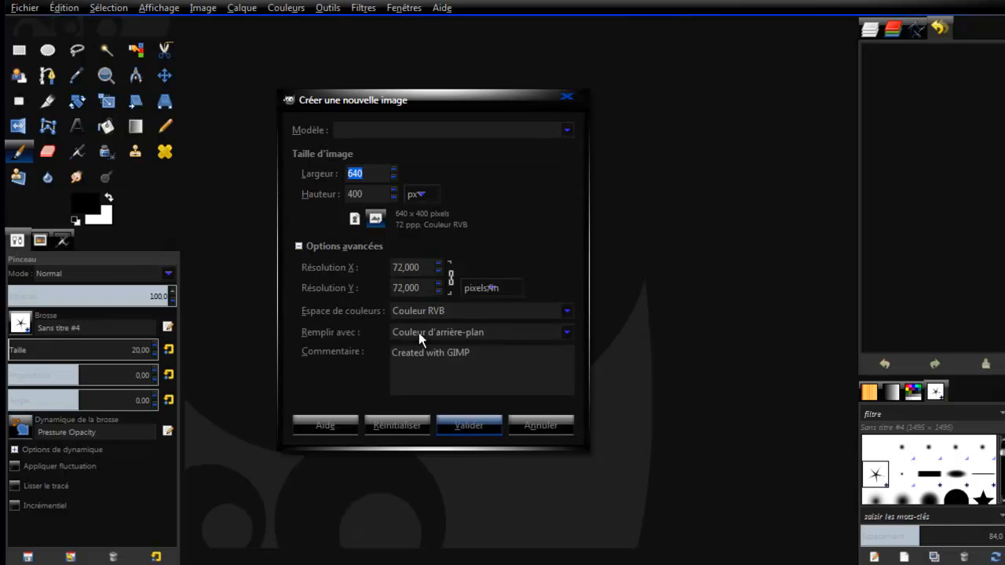
click(475, 428)
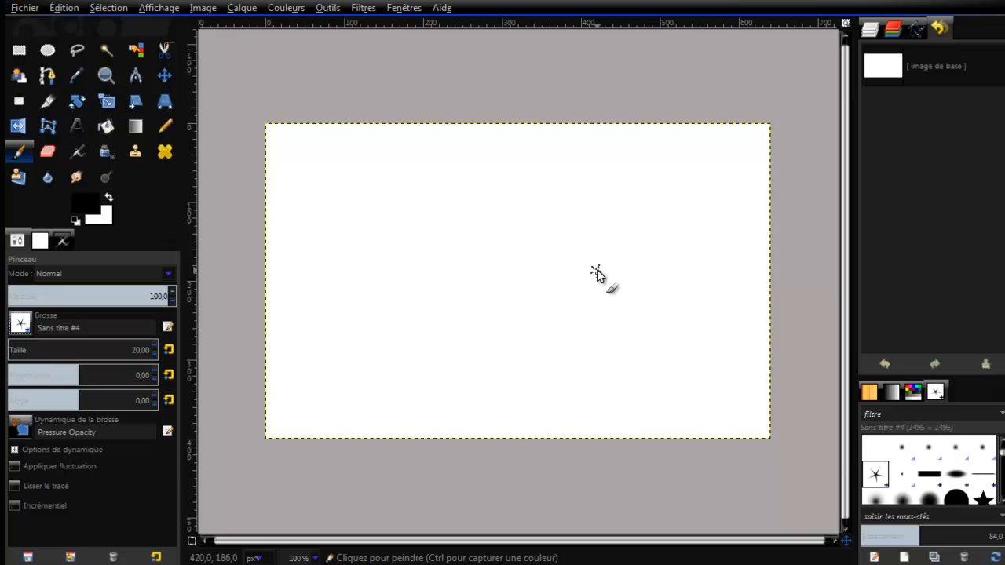
Choose the 2. Hardness 100 brush and paint a thick black horizontal stroke across the upper part of the canvas
scroll(596, 273, up, 1)
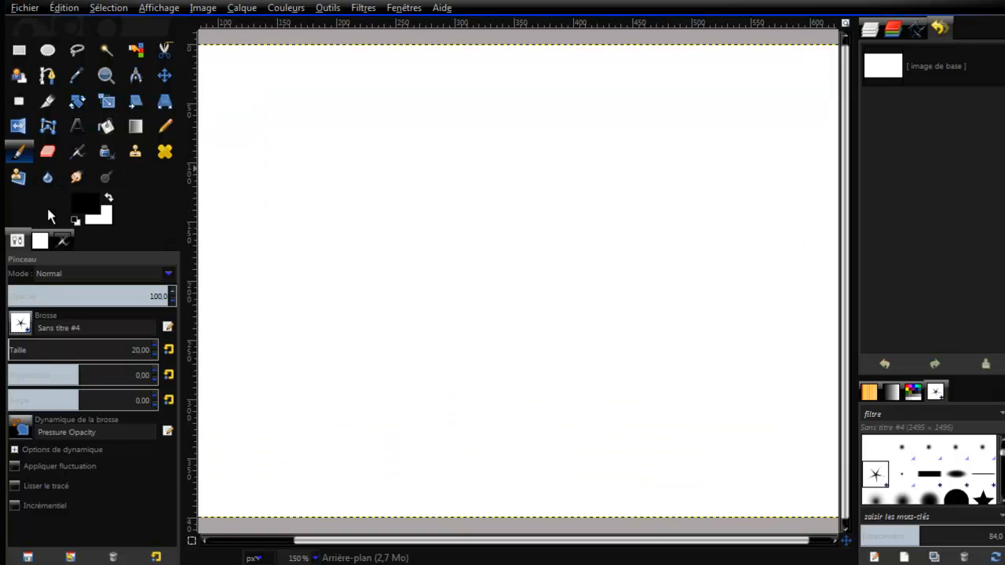
click(22, 323)
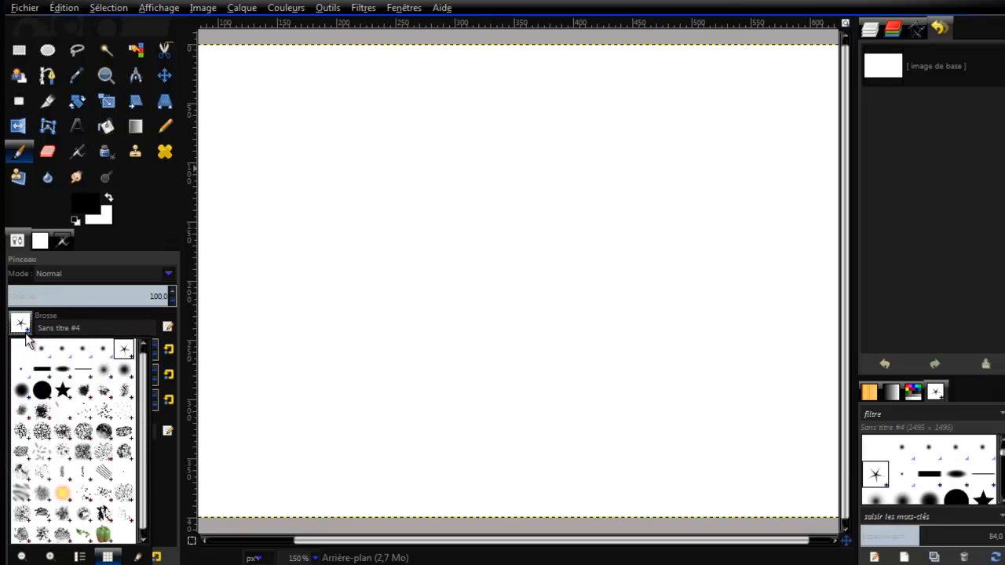
click(43, 396)
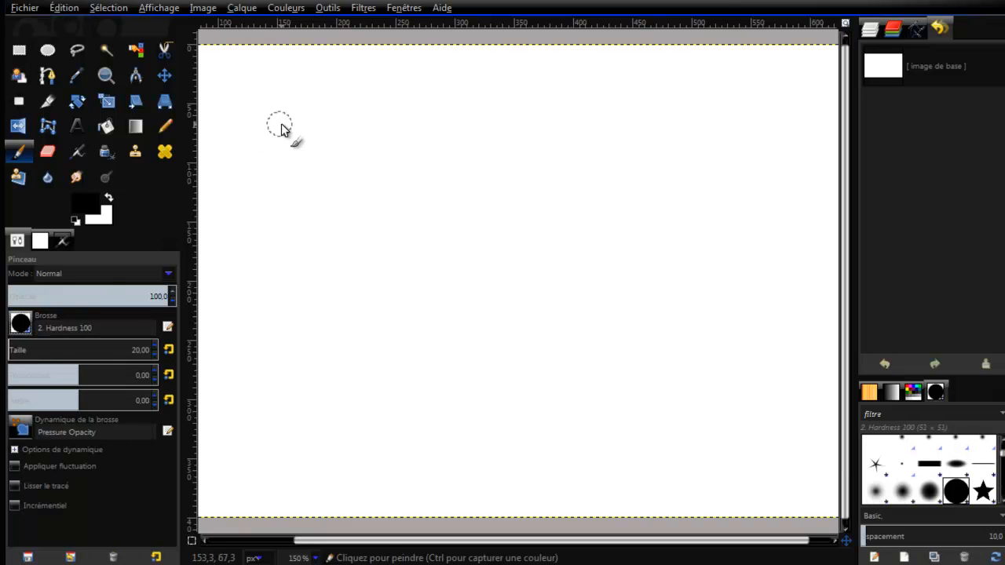
drag(280, 128, 667, 123)
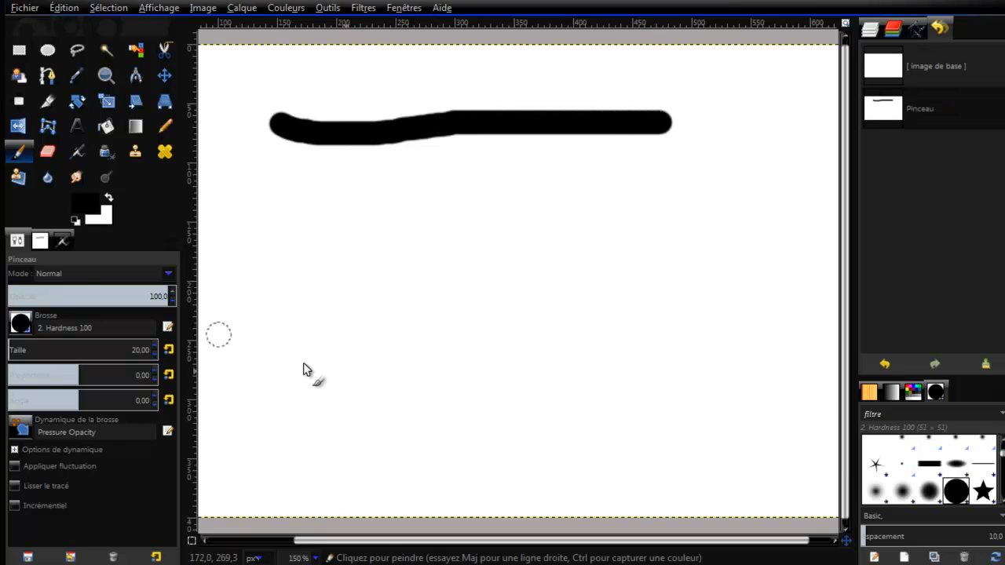
Look through the available brushes in the brush list
scroll(942, 471, down, 2)
scroll(947, 468, up, 2)
scroll(946, 469, down, 2)
scroll(944, 474, up, 3)
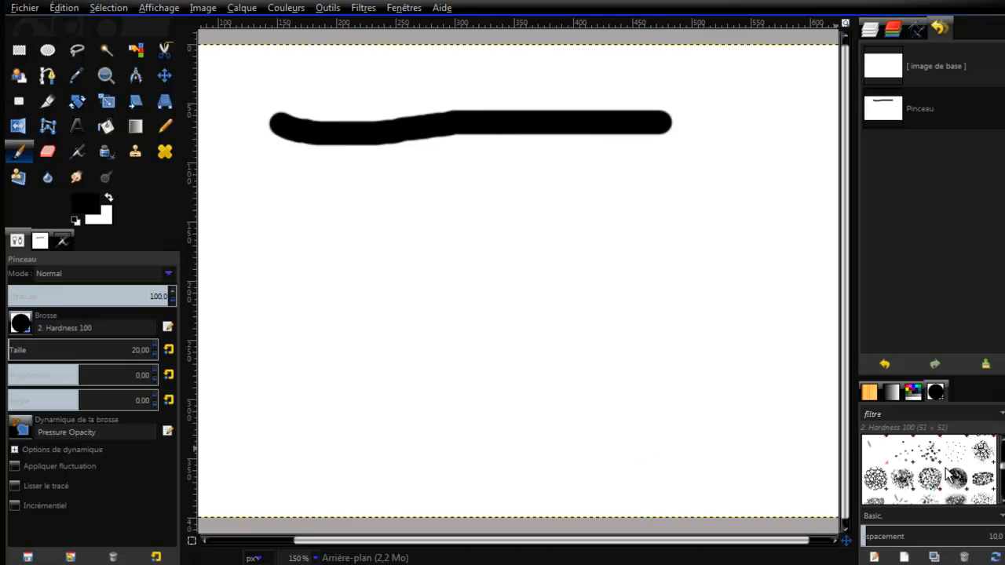
scroll(944, 472, down, 4)
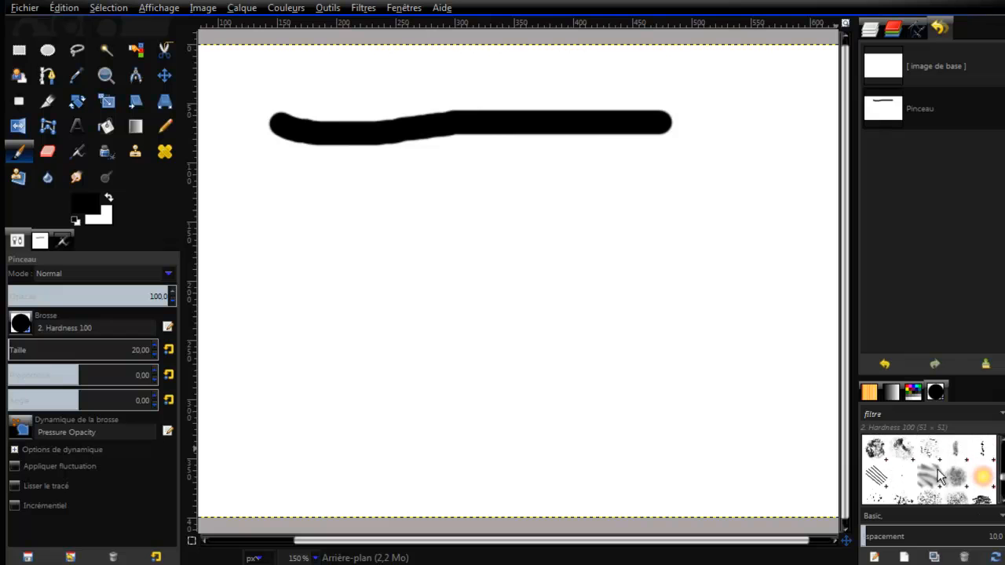
scroll(937, 469, up, 5)
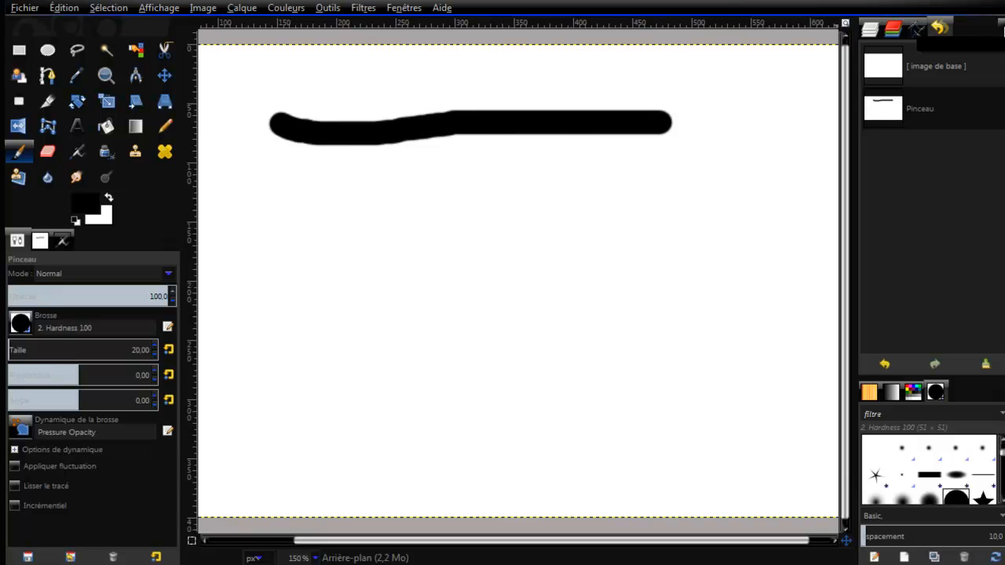
Add the brushes dialog (Brosses) to the dock that holds the layers and undo history
click(1000, 23)
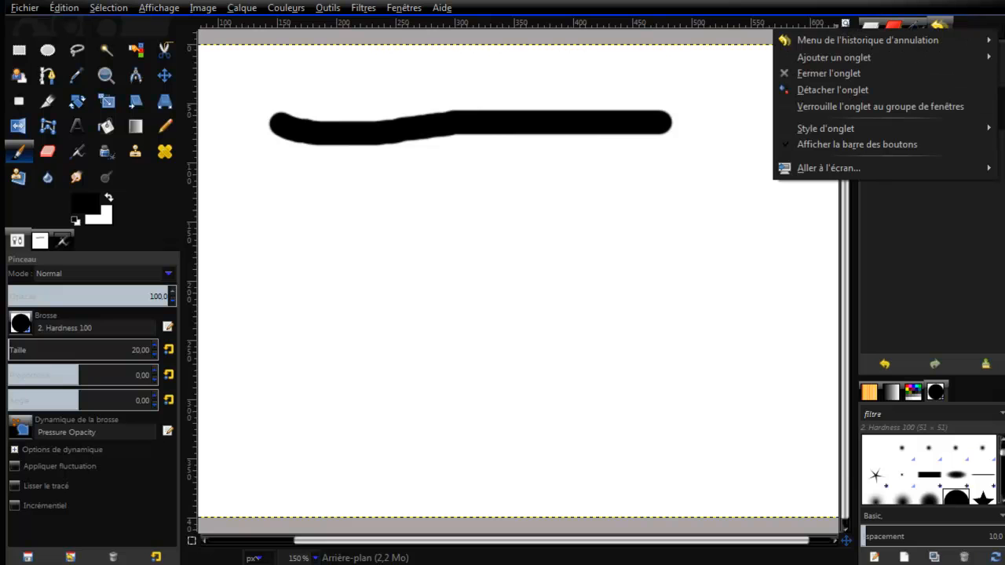
mouse_move(848, 63)
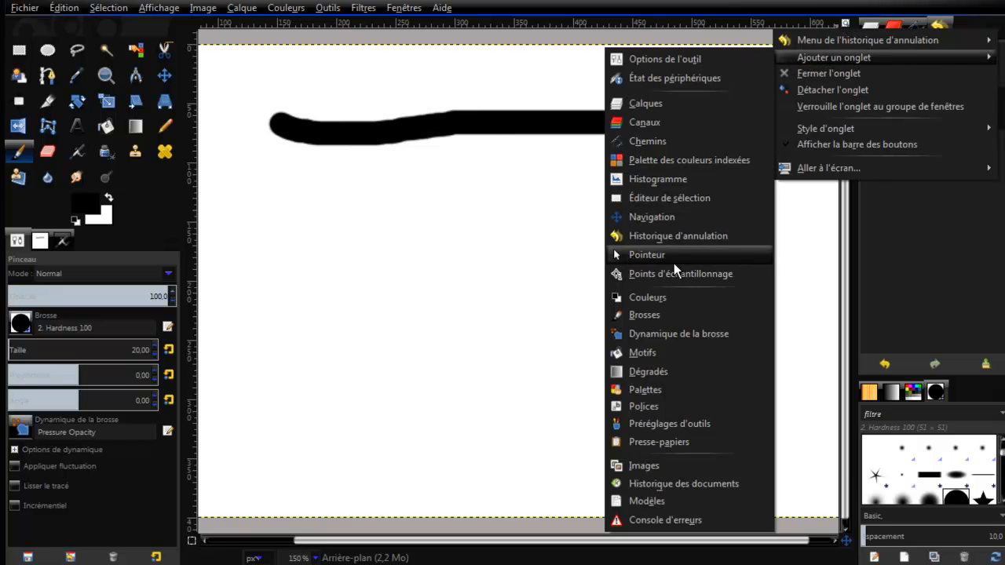
click(658, 317)
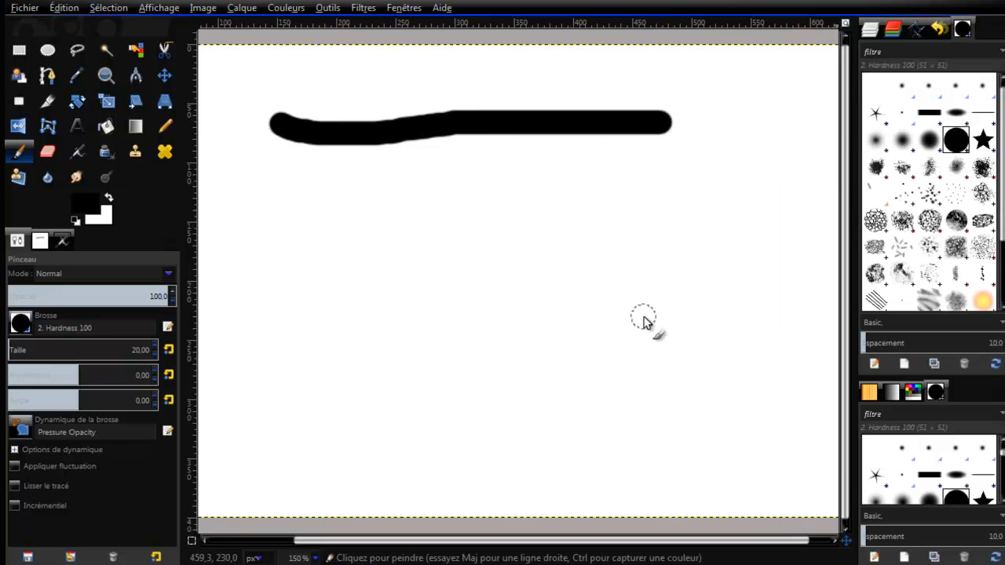
mouse_move(1002, 121)
mouse_down()
mouse_move(1000, 193)
mouse_move(1004, 115)
mouse_up()
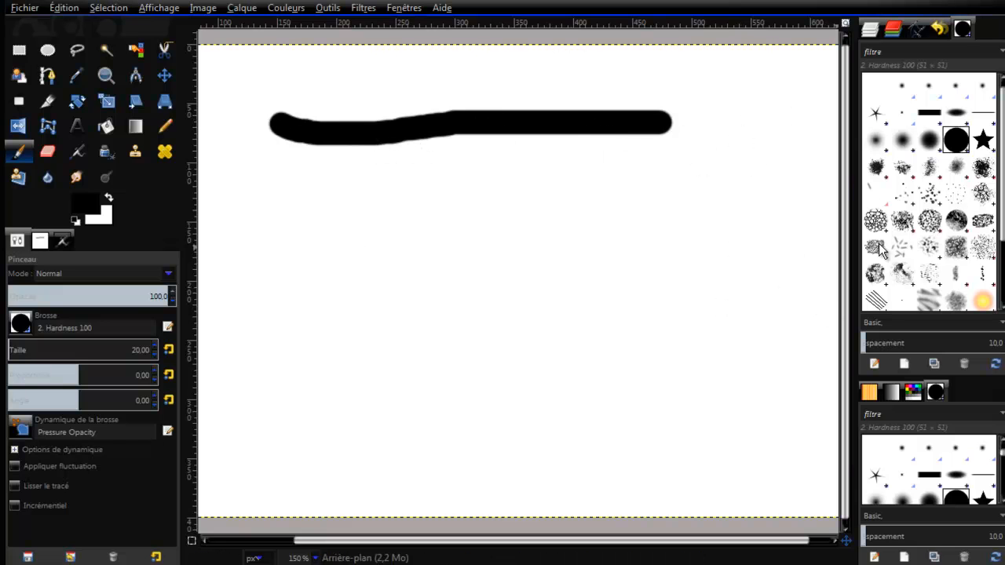
Create a new brush and detach its brush editor into an enlarged floating window over the canvas
click(904, 365)
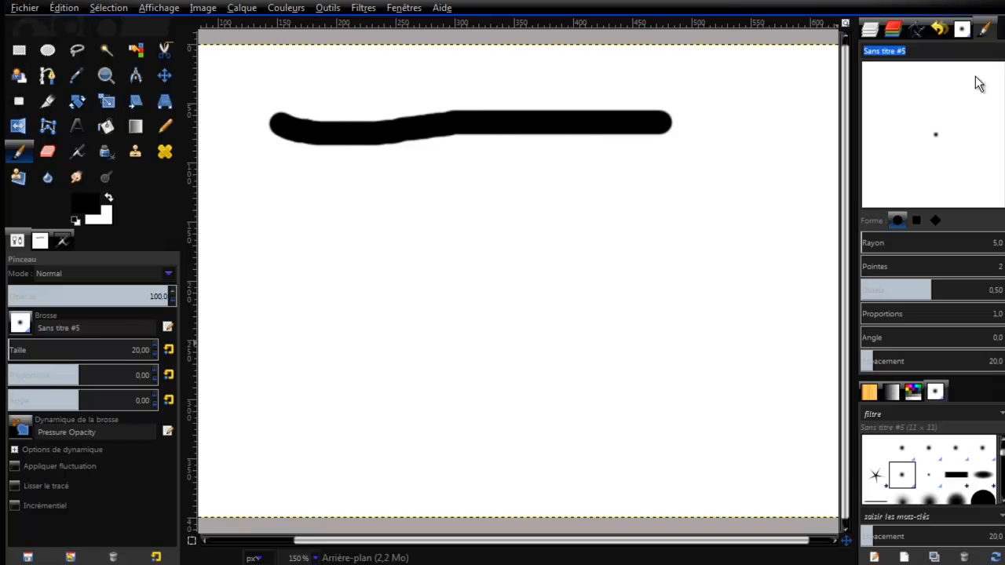
mouse_move(985, 31)
mouse_down()
mouse_move(944, 57)
mouse_move(577, 159)
mouse_move(509, 147)
mouse_up()
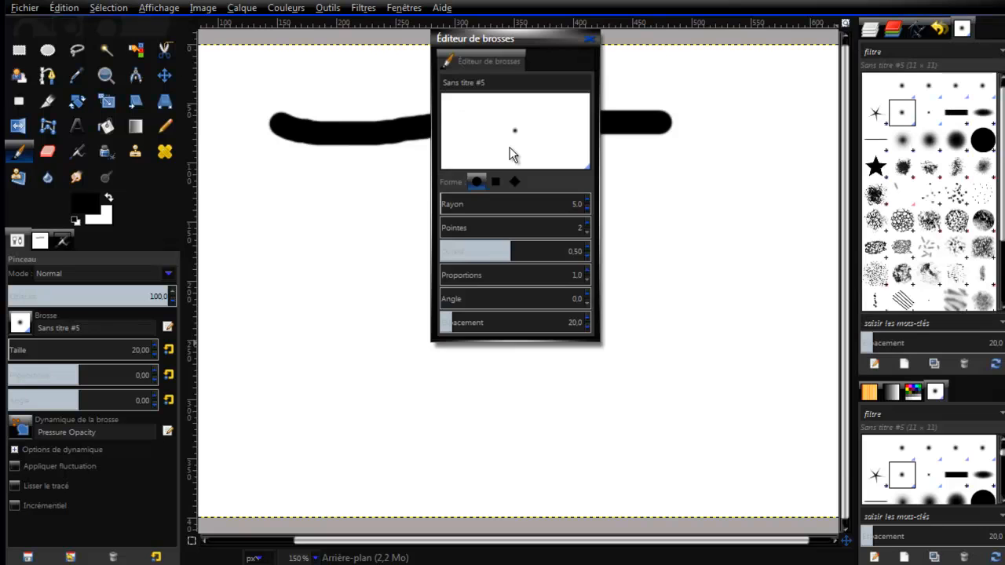
drag(535, 34, 542, 90)
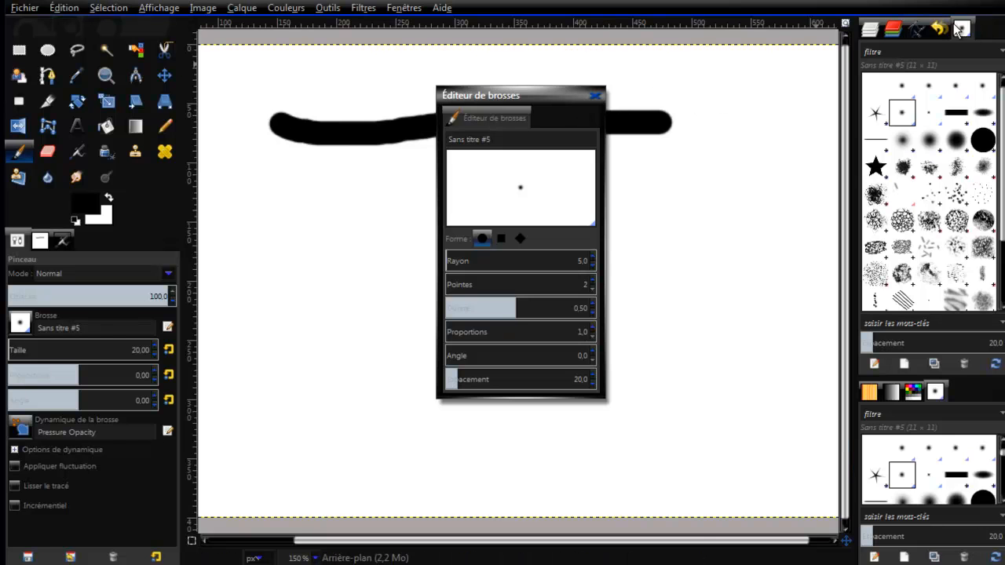
mouse_move(601, 394)
mouse_down()
mouse_move(767, 494)
mouse_move(742, 507)
mouse_move(730, 497)
mouse_up()
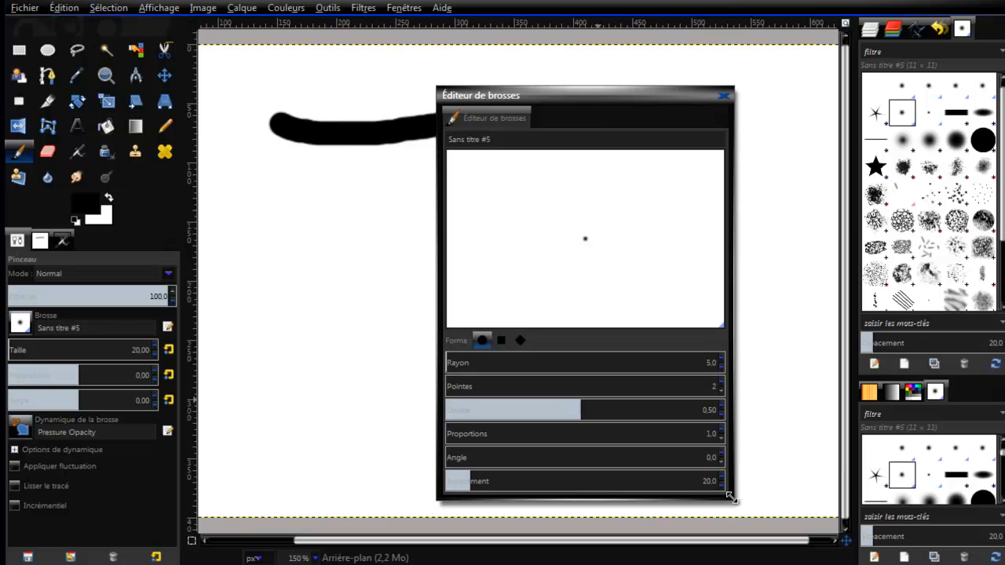
mouse_move(587, 99)
mouse_down()
mouse_move(565, 48)
mouse_move(547, 37)
mouse_up()
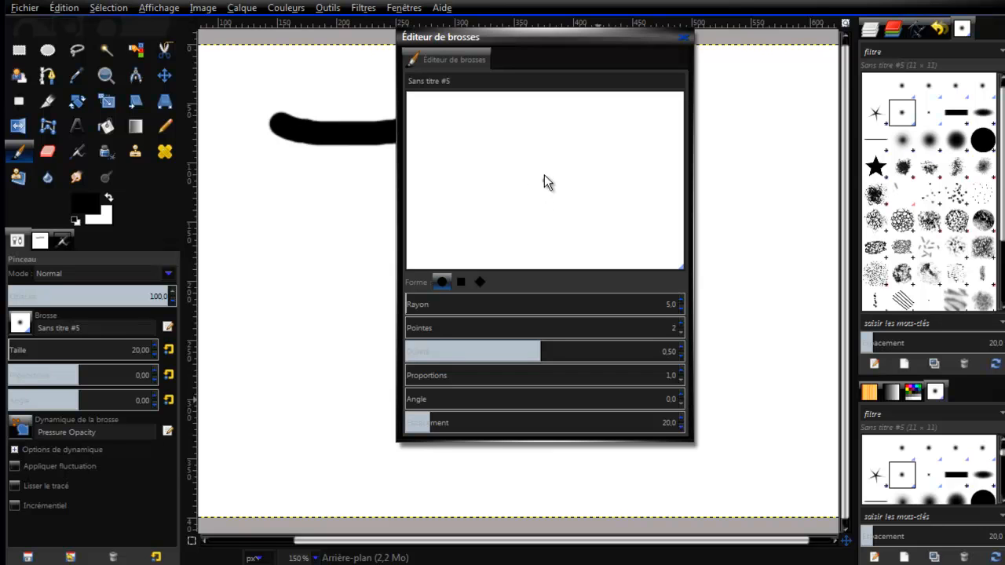
Give the new brush a diamond shape with a radius of 112.8 and 5 spikes
click(479, 282)
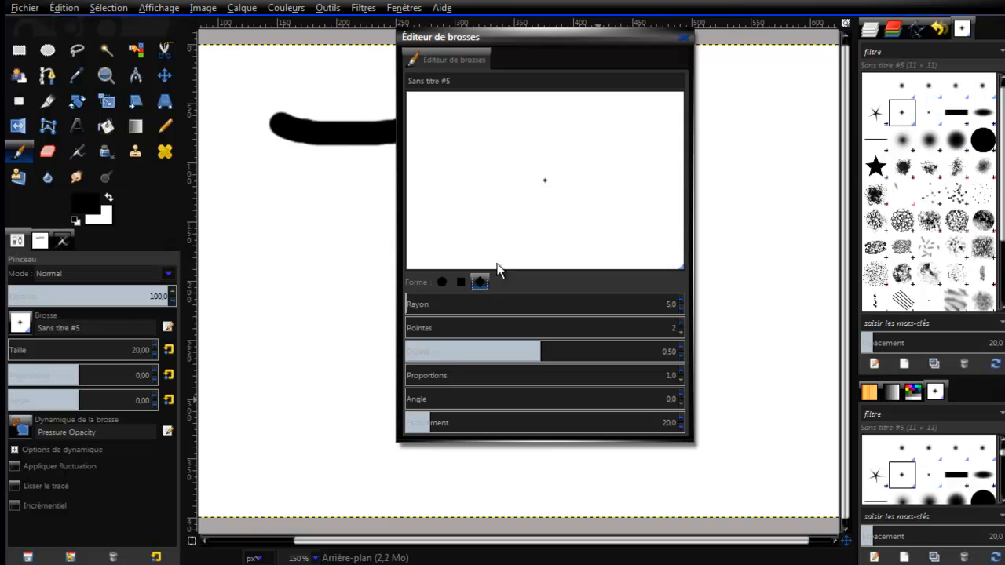
drag(410, 306, 424, 307)
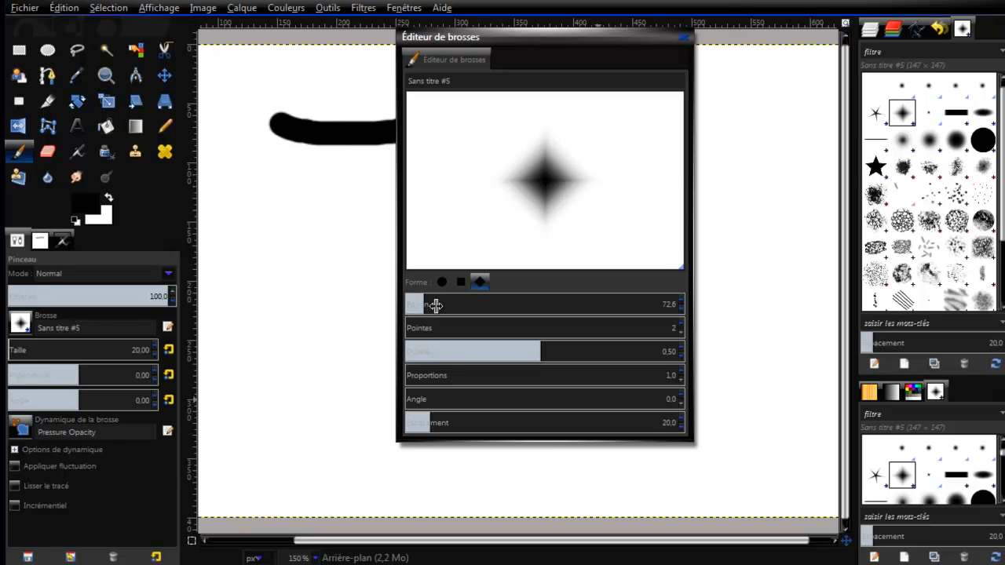
drag(416, 306, 529, 306)
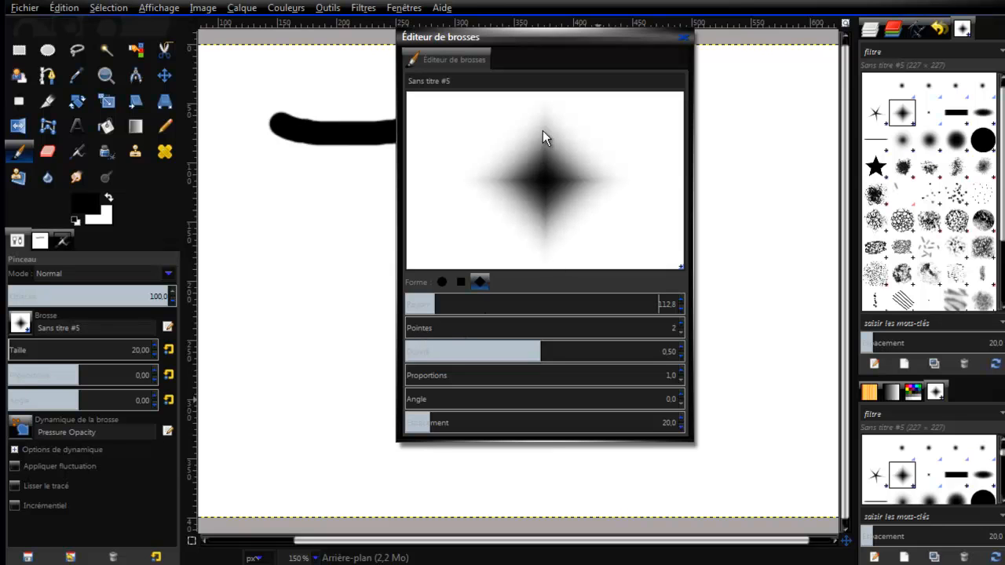
click(417, 329)
click(425, 332)
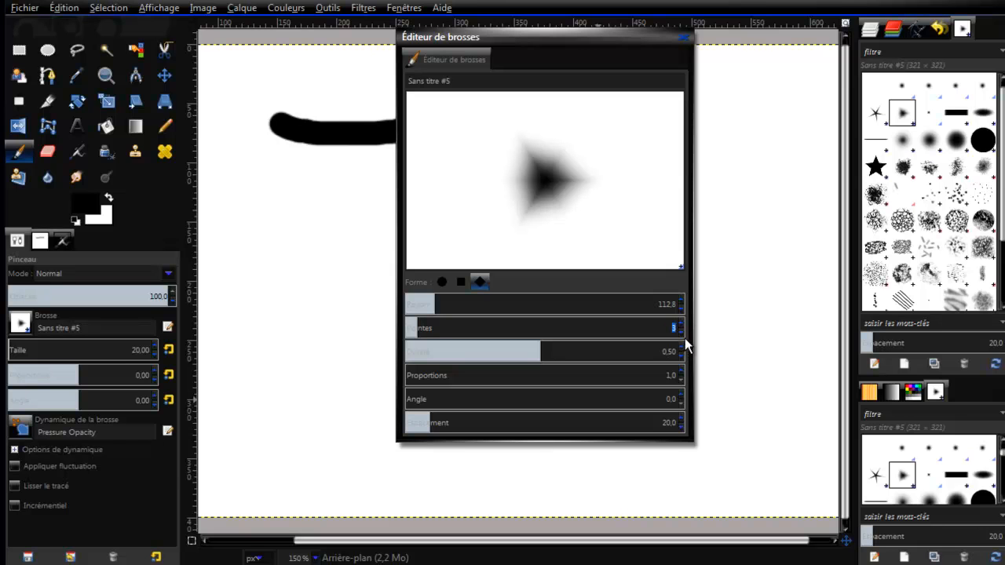
Shape the brush into a slim upright star with hardness 0.46, aspect ratio 3.7 and angle 20.3
click(616, 351)
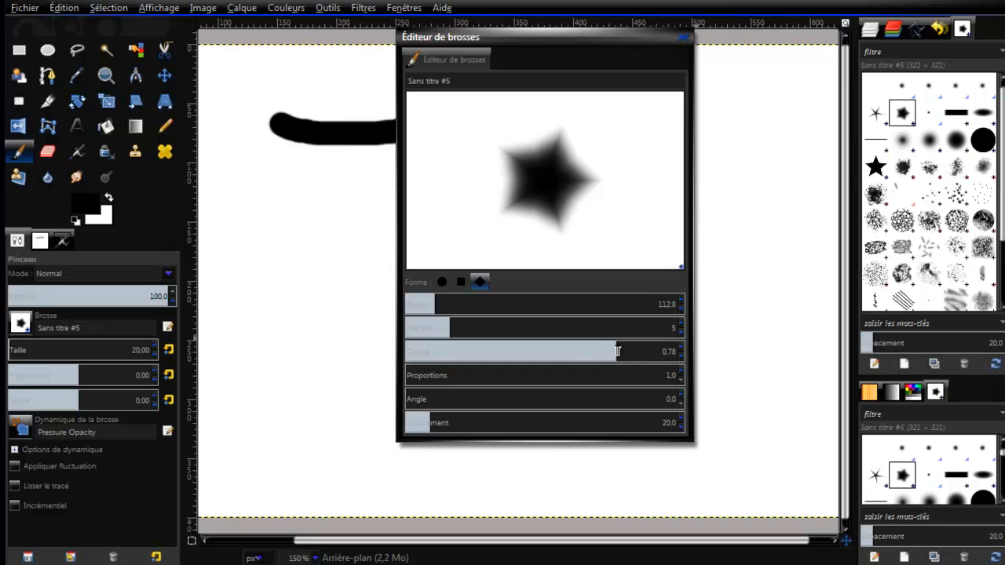
mouse_move(617, 351)
mouse_down()
mouse_move(400, 351)
mouse_move(670, 353)
mouse_up()
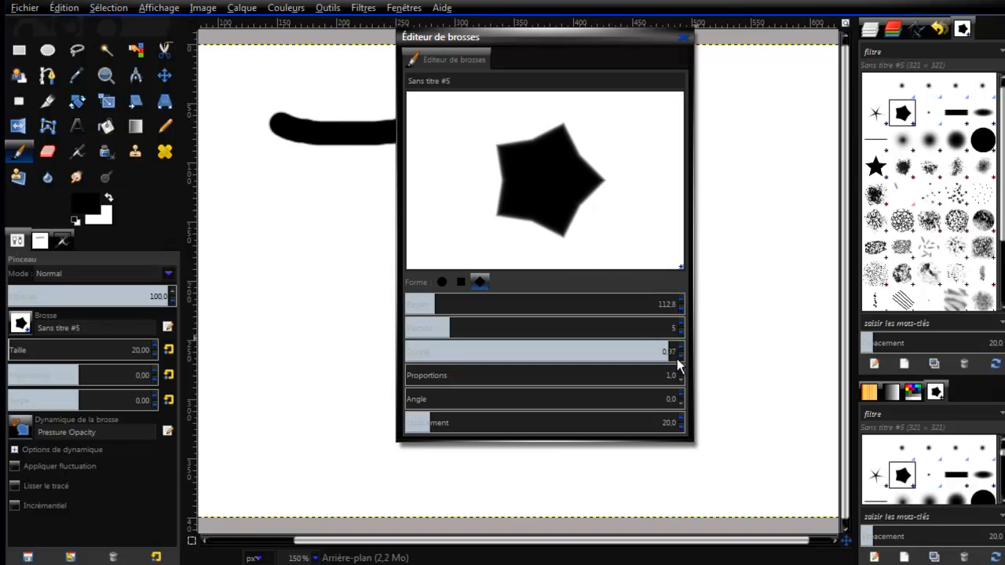
drag(668, 353, 528, 352)
mouse_move(409, 381)
mouse_down()
mouse_move(613, 375)
mouse_move(441, 378)
mouse_move(412, 400)
mouse_move(494, 400)
mouse_move(436, 392)
mouse_up()
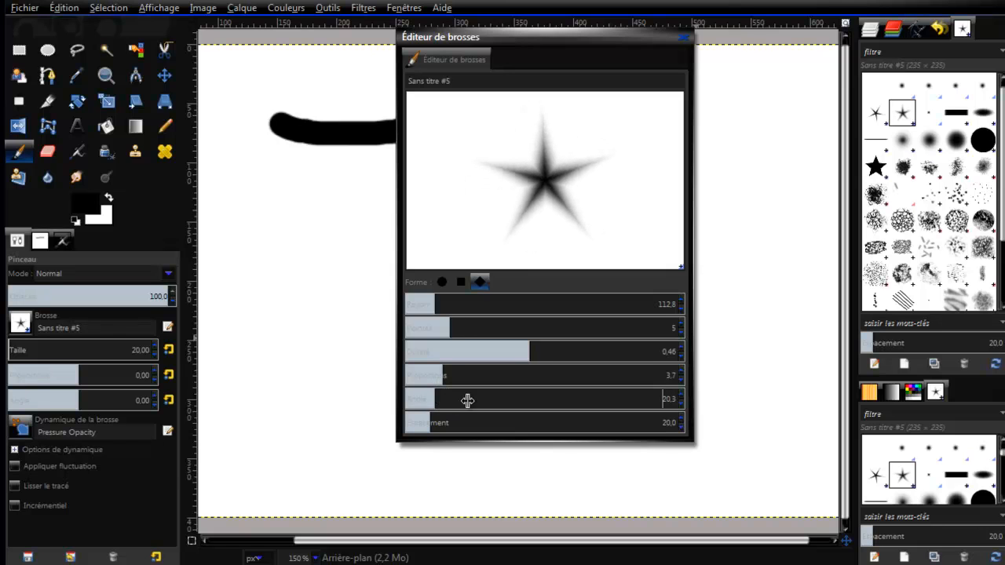
Set the star brush's spacing to 50 and close the brush editor
drag(430, 427, 492, 422)
double_click(671, 424)
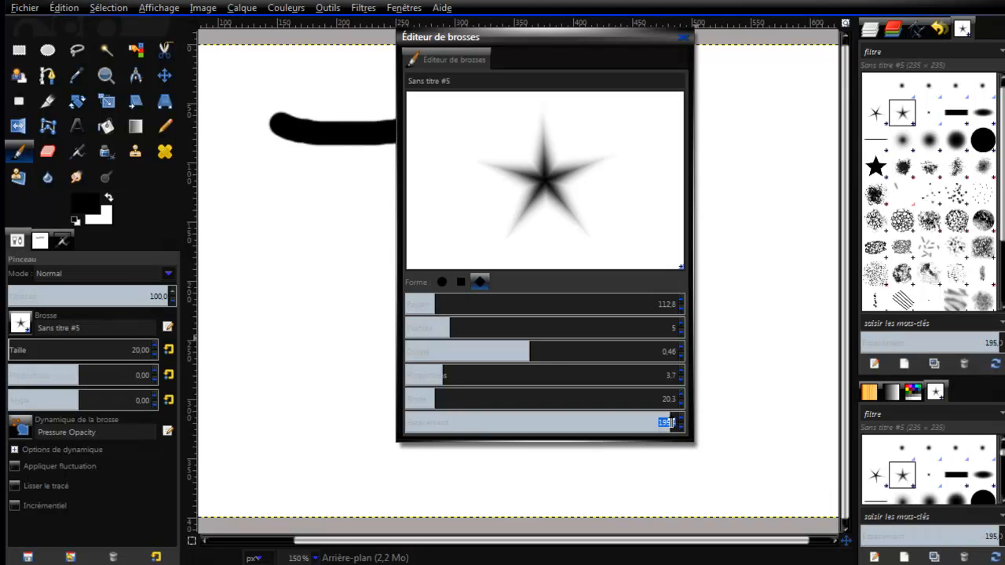
right_click(668, 416)
drag(510, 42, 505, 95)
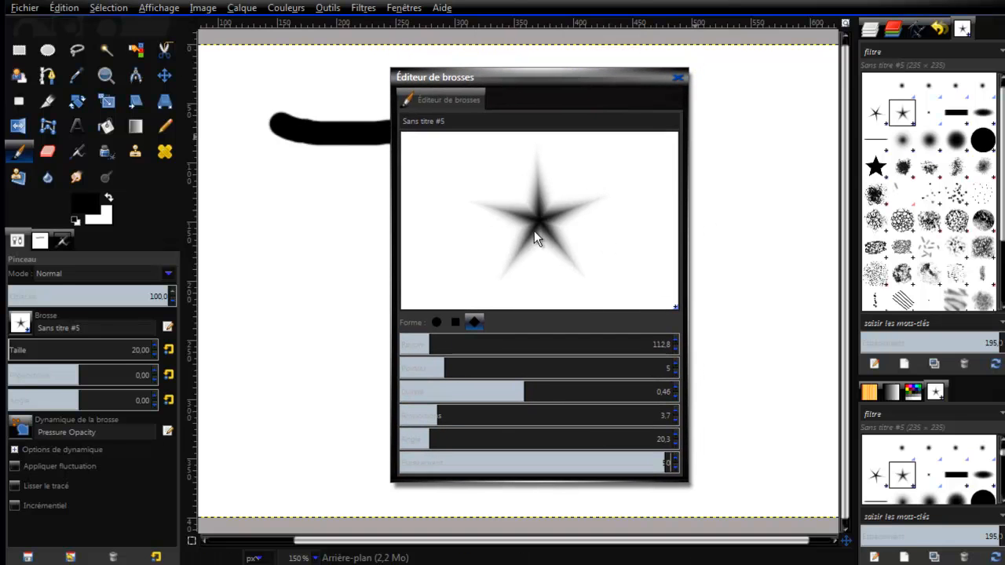
click(677, 77)
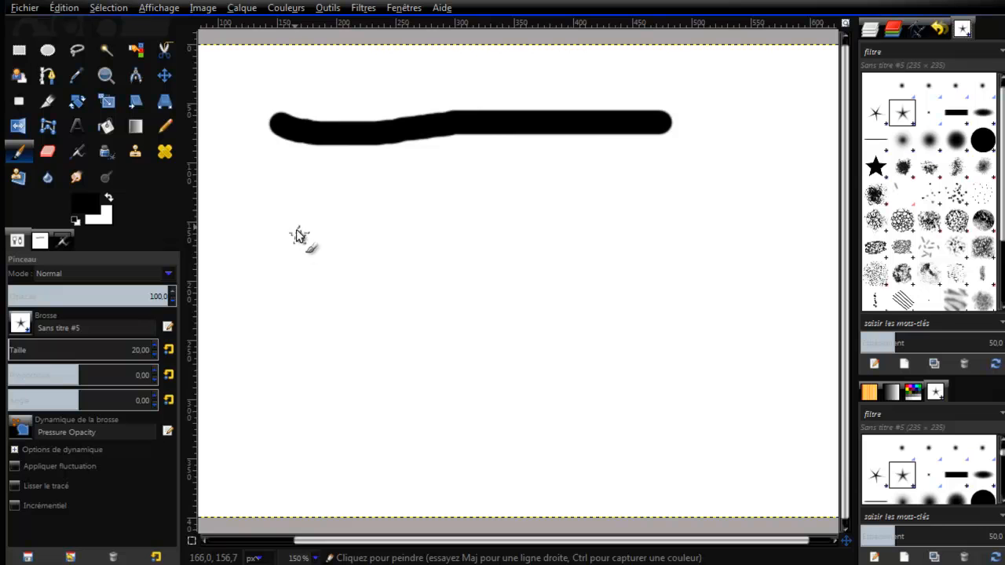
Paint a wavy stroke of stars below the black line, and a looping one beneath it with spacing 111.4
mouse_move(289, 195)
mouse_down()
mouse_move(313, 244)
mouse_move(355, 249)
mouse_move(426, 214)
mouse_move(515, 222)
mouse_move(546, 256)
mouse_move(618, 247)
mouse_move(686, 206)
mouse_move(738, 196)
mouse_move(751, 258)
mouse_up()
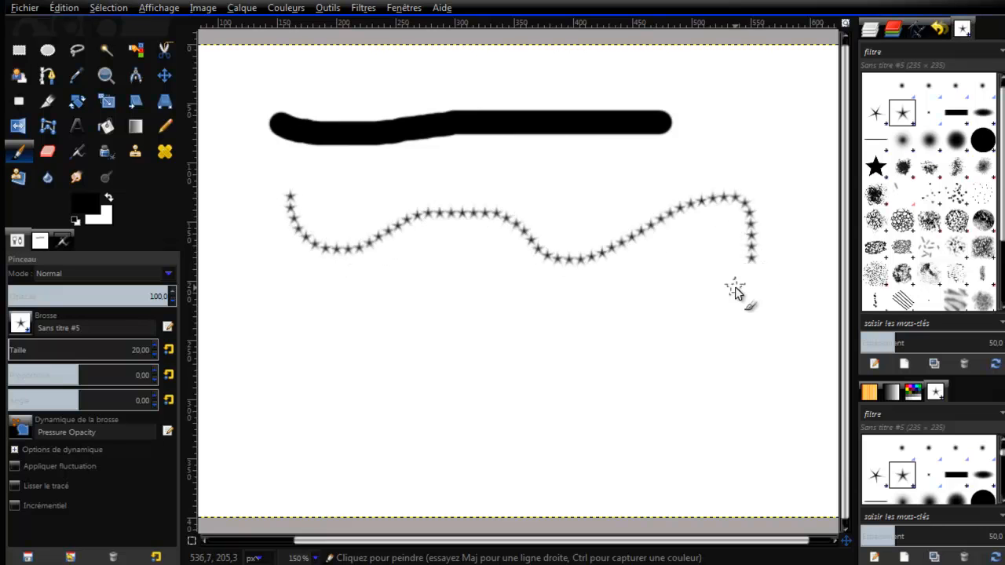
drag(897, 343, 938, 343)
mouse_move(701, 291)
mouse_down()
mouse_move(638, 322)
mouse_move(579, 332)
mouse_move(363, 296)
mouse_move(321, 338)
mouse_move(324, 386)
mouse_move(362, 424)
mouse_move(459, 436)
mouse_move(591, 426)
mouse_move(674, 405)
mouse_move(771, 345)
mouse_up()
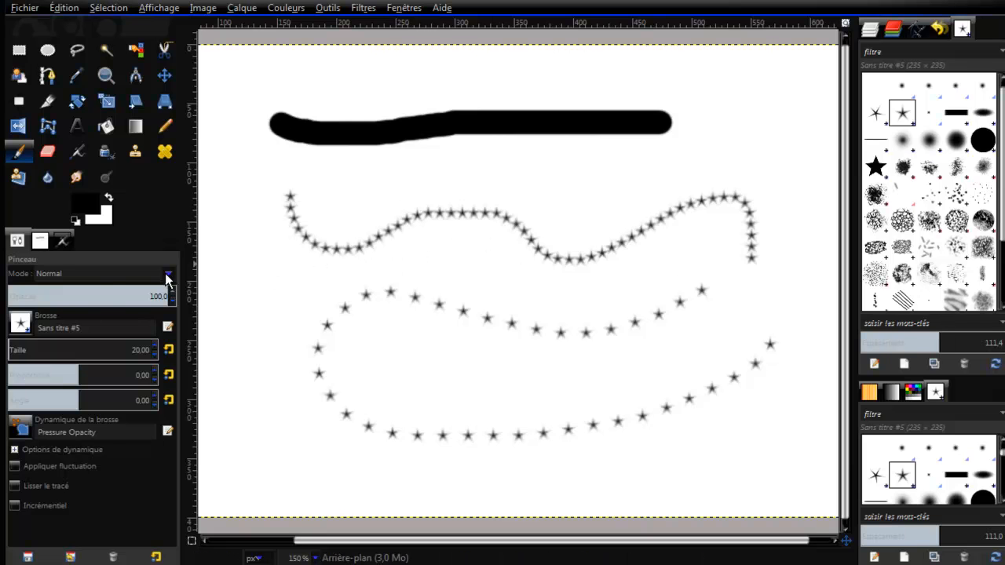
At brush size 221.77, stamp two large stars and paint a row of overlapping stars with spacing 26.1
drag(14, 357, 39, 357)
click(306, 237)
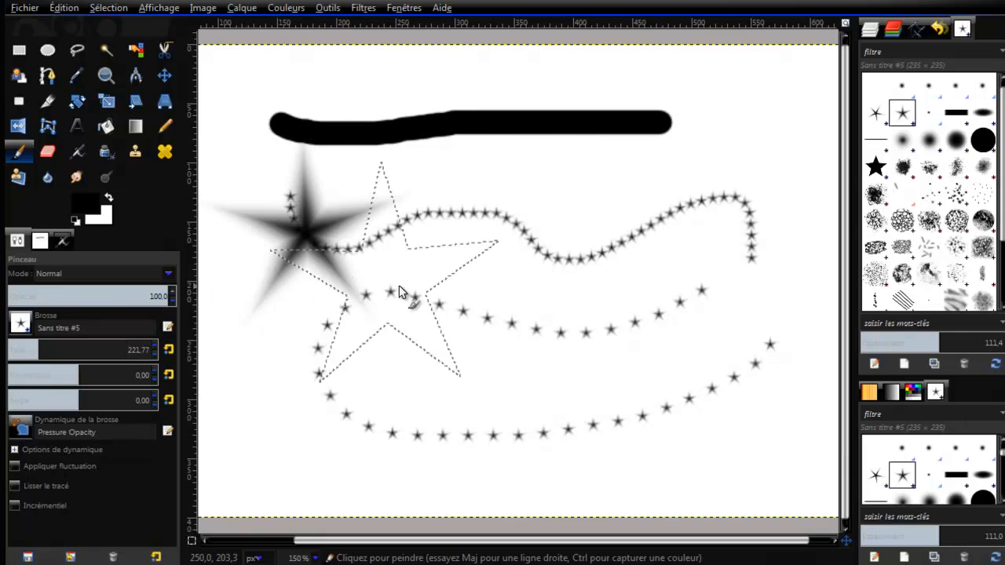
click(557, 249)
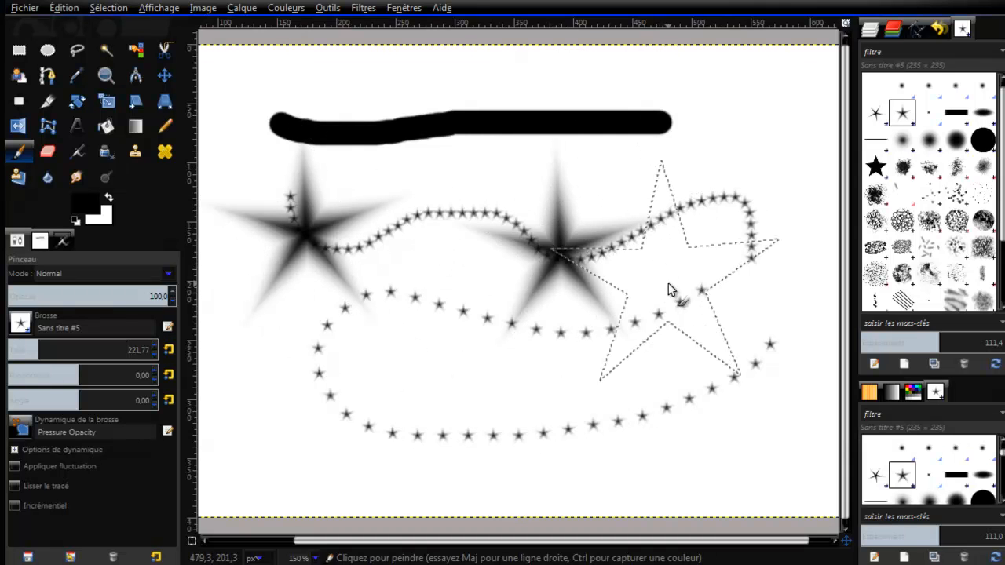
drag(913, 348, 876, 348)
drag(363, 369, 614, 322)
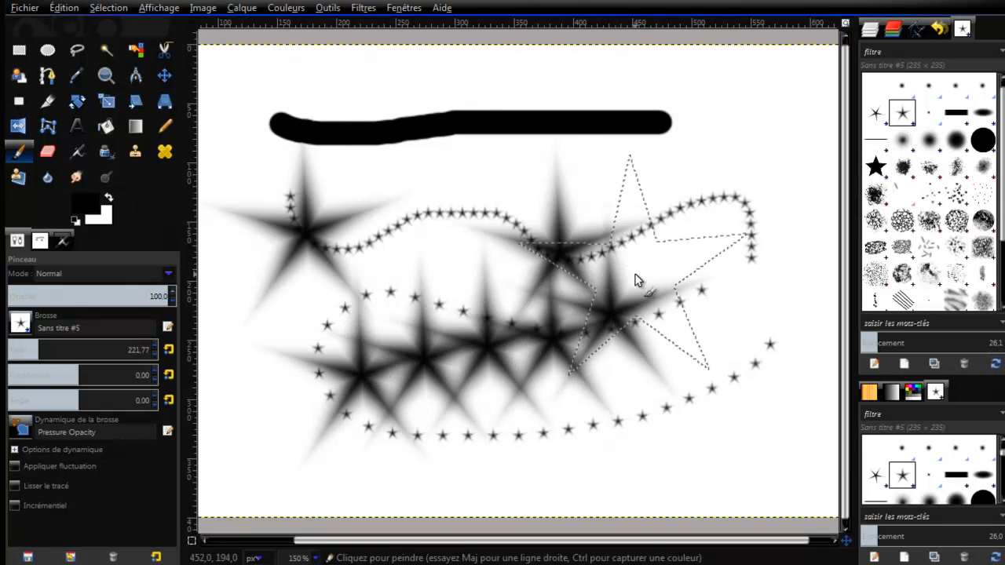
Change the foreground colour to a bright yellow with hue 65
click(92, 206)
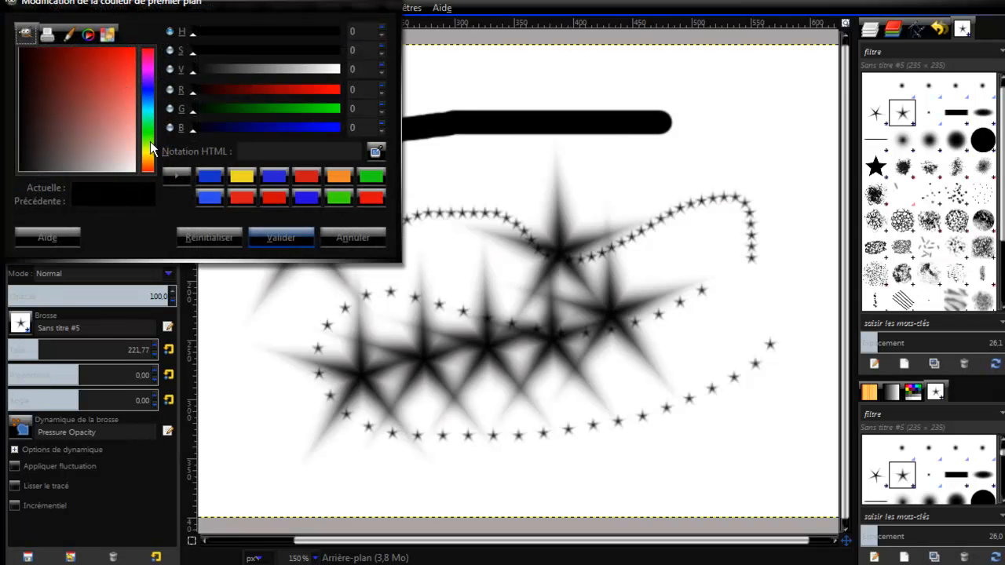
click(151, 156)
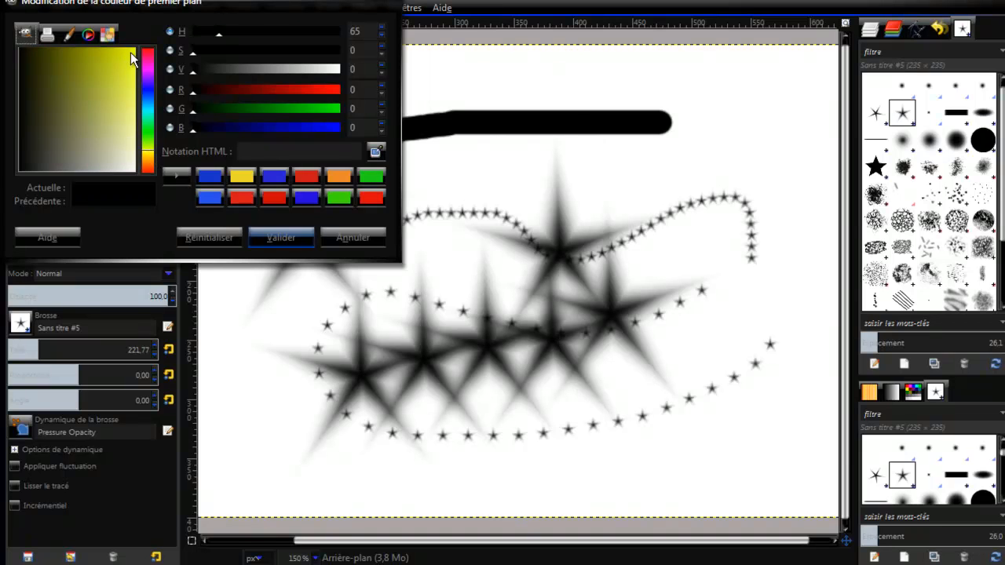
click(131, 53)
click(283, 239)
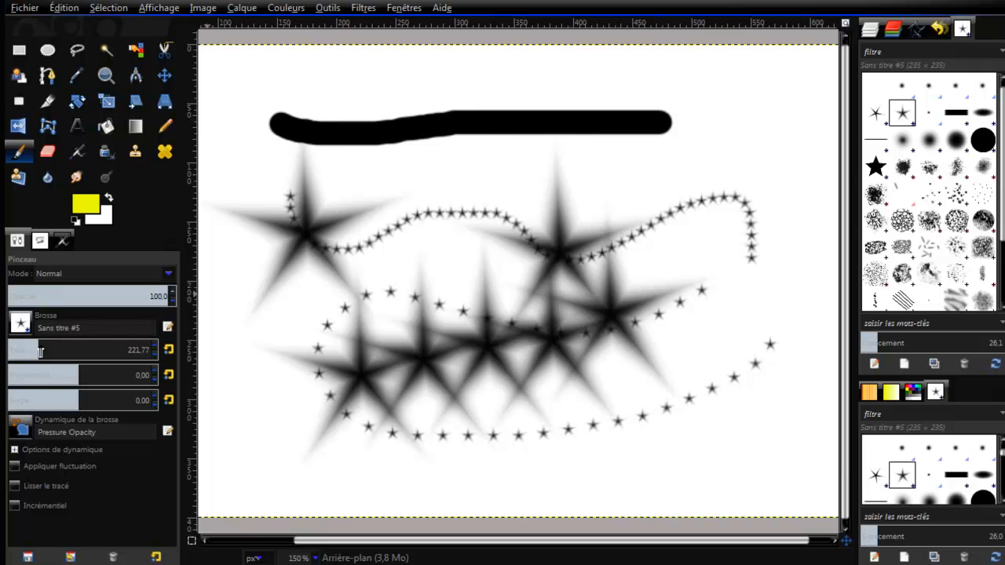
Set the brush size to 144.50 and aspect ratio to 12.27, and paint a curved trail of yellow stars across the canvas
drag(34, 353, 29, 350)
drag(80, 376, 122, 376)
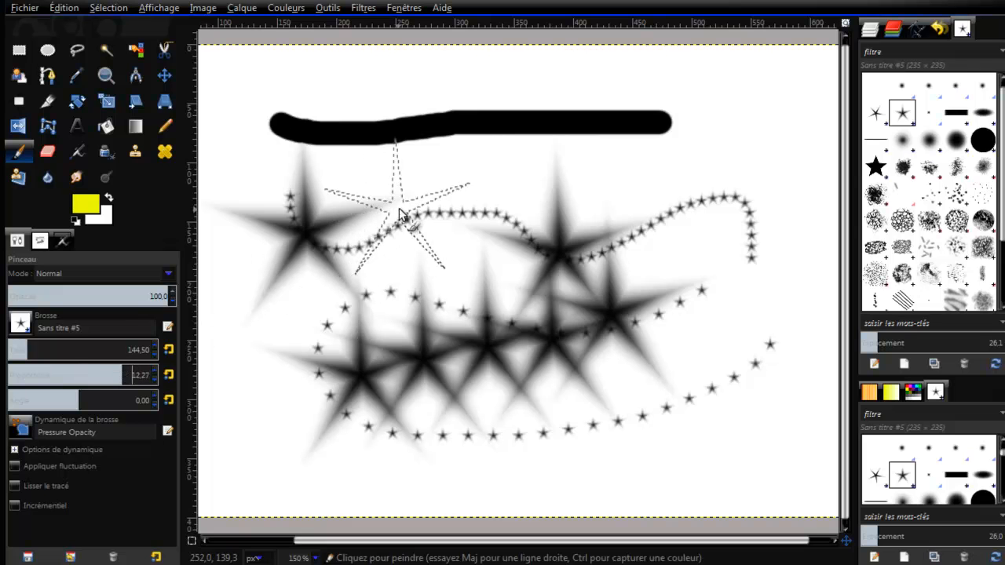
mouse_move(413, 204)
mouse_down()
mouse_move(440, 259)
mouse_move(456, 259)
mouse_move(527, 223)
mouse_move(662, 194)
mouse_move(674, 243)
mouse_move(671, 324)
mouse_move(623, 385)
mouse_up()
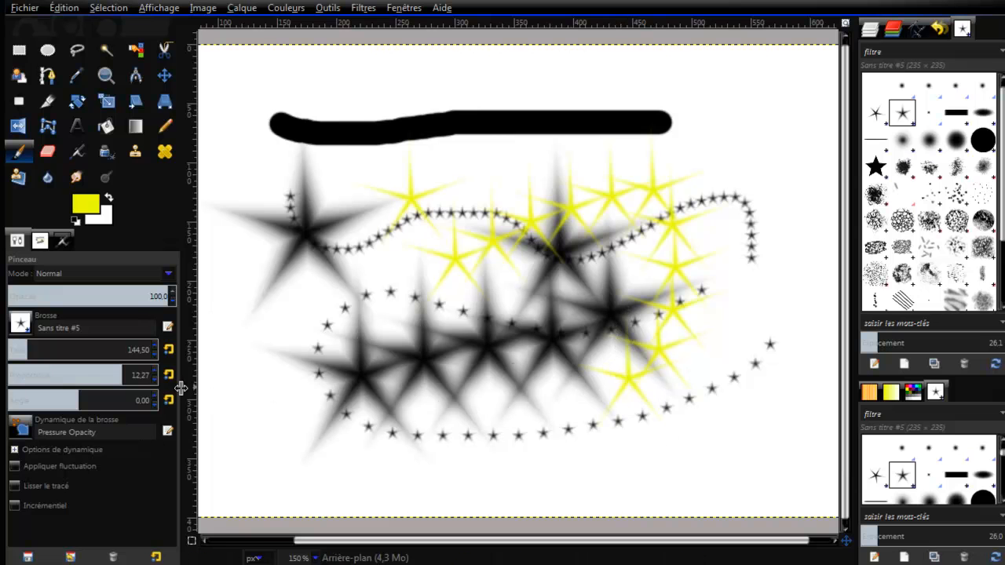
Paint yellow star trails with aspect ratio -12.93, first at the current angle and again with the angle set to -96.46
drag(122, 377, 31, 376)
mouse_move(369, 307)
mouse_down()
mouse_move(391, 357)
mouse_move(421, 375)
mouse_move(540, 368)
mouse_move(718, 397)
mouse_move(569, 299)
mouse_move(514, 233)
mouse_move(385, 165)
mouse_move(349, 171)
mouse_move(303, 225)
mouse_up()
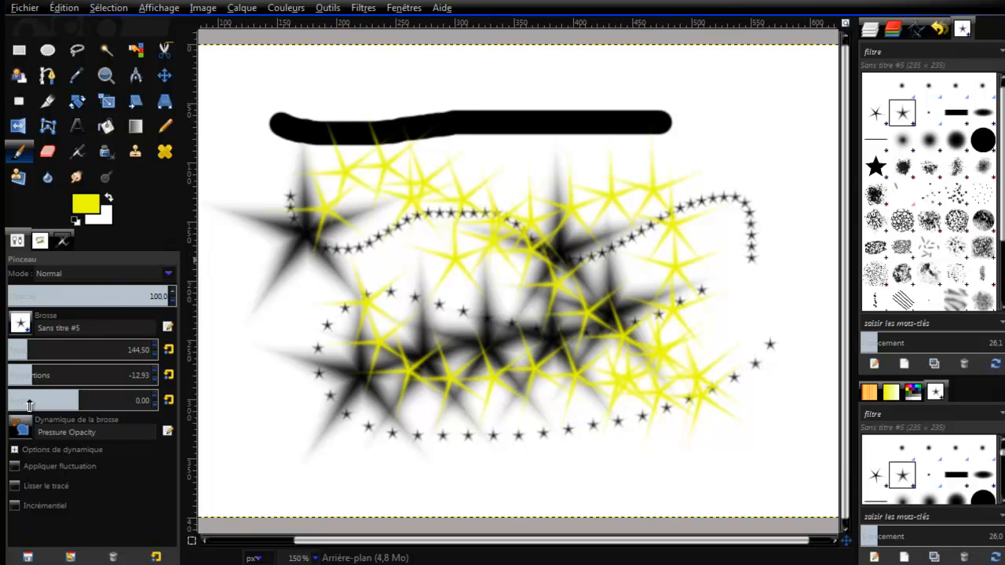
drag(81, 401, 43, 401)
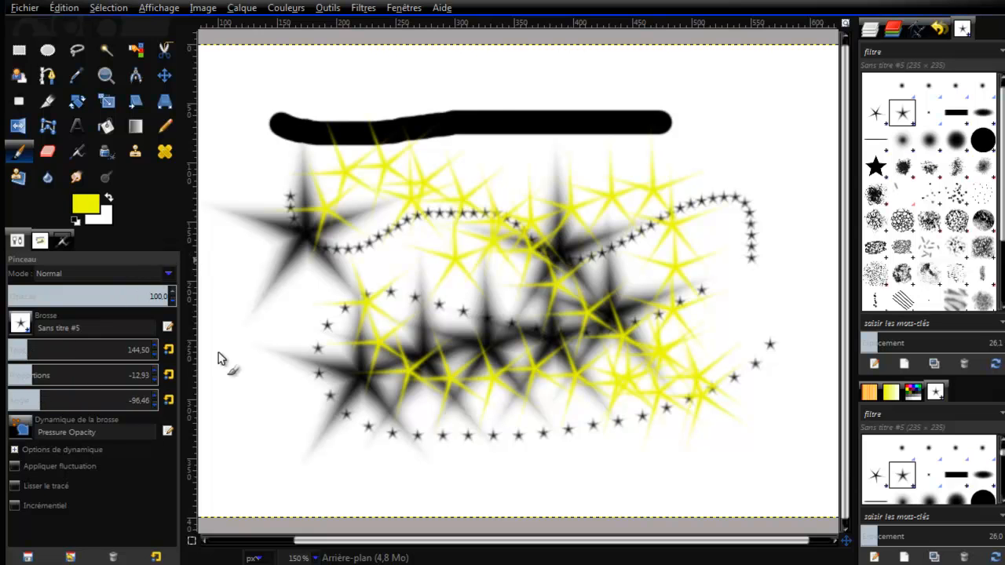
mouse_move(516, 151)
mouse_down()
mouse_move(513, 178)
mouse_move(536, 242)
mouse_move(640, 303)
mouse_up()
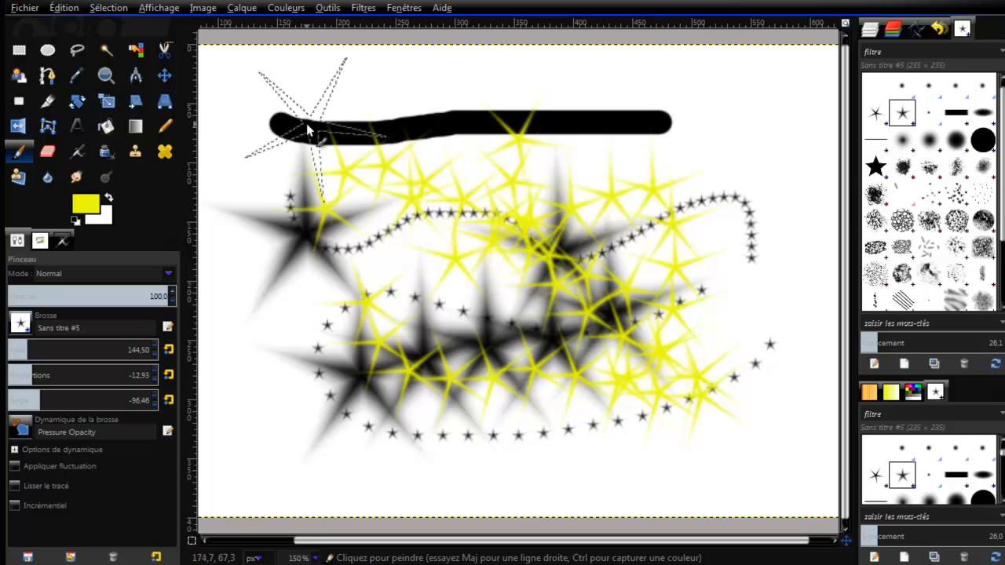
Undo all the painted strokes until the canvas is blank
key(ctrl)
key(ctrl+z)
key(ctrl+z)
key(ctrl+z)
key(ctrl+z)
key(ctrl+z)
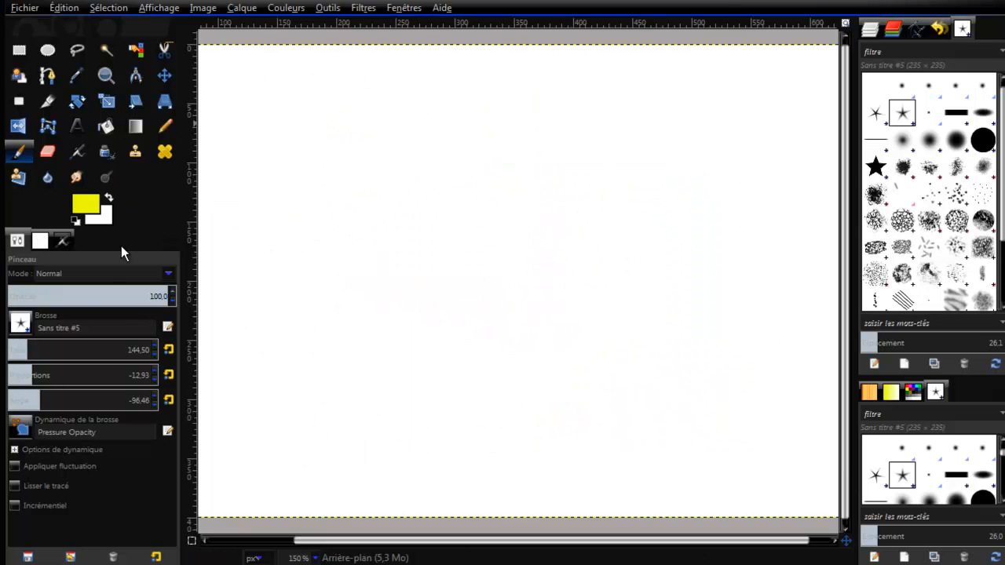
Select the 2. Hardness 100 brush, reset its aspect ratio and angle to 0, and stamp one yellow disc in the canvas's upper-left area
click(983, 141)
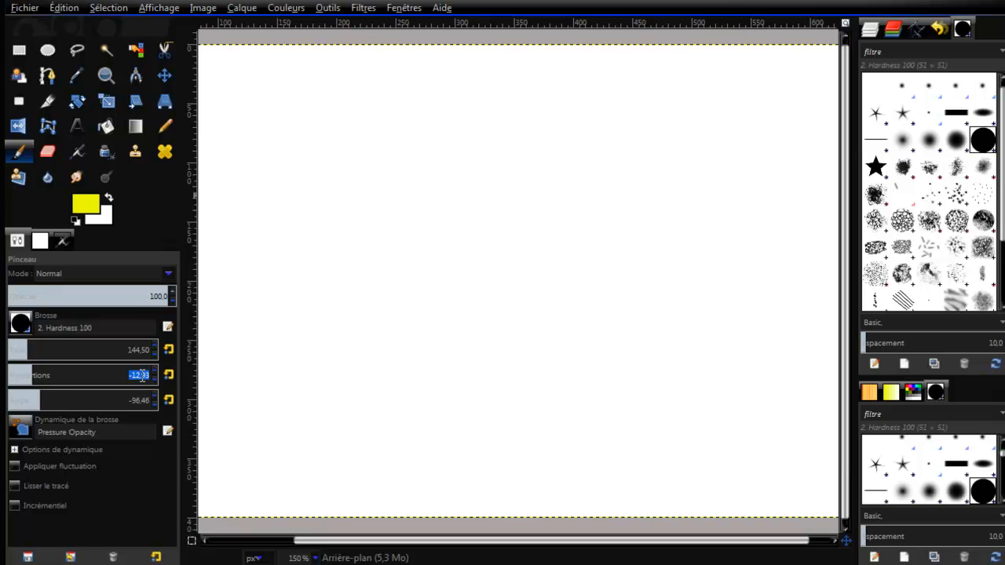
click(168, 375)
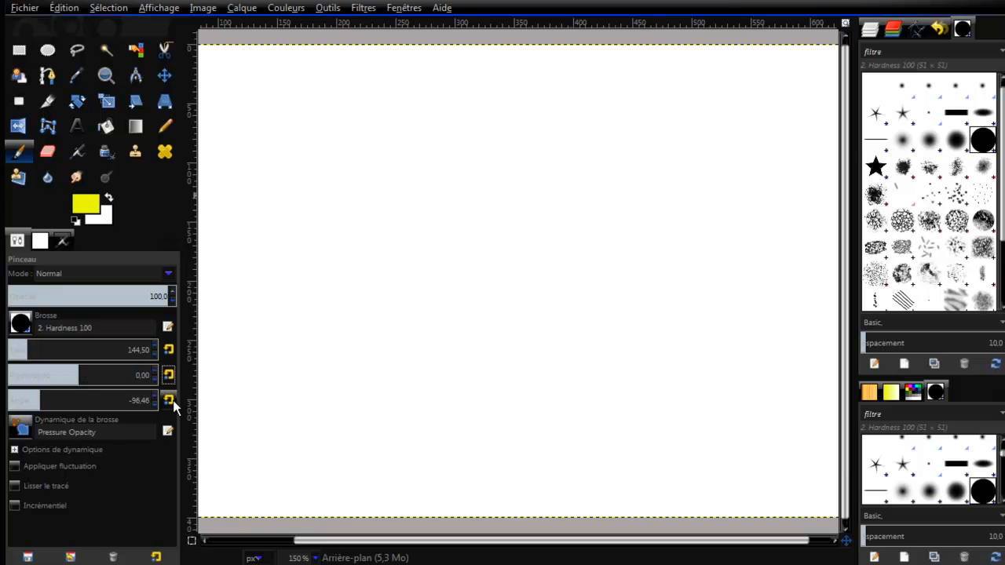
click(169, 400)
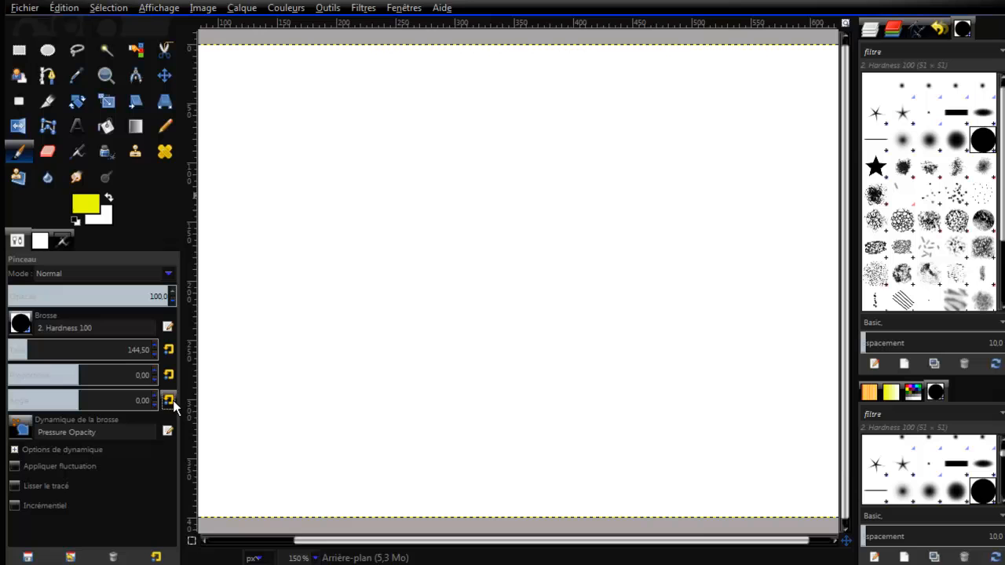
click(342, 197)
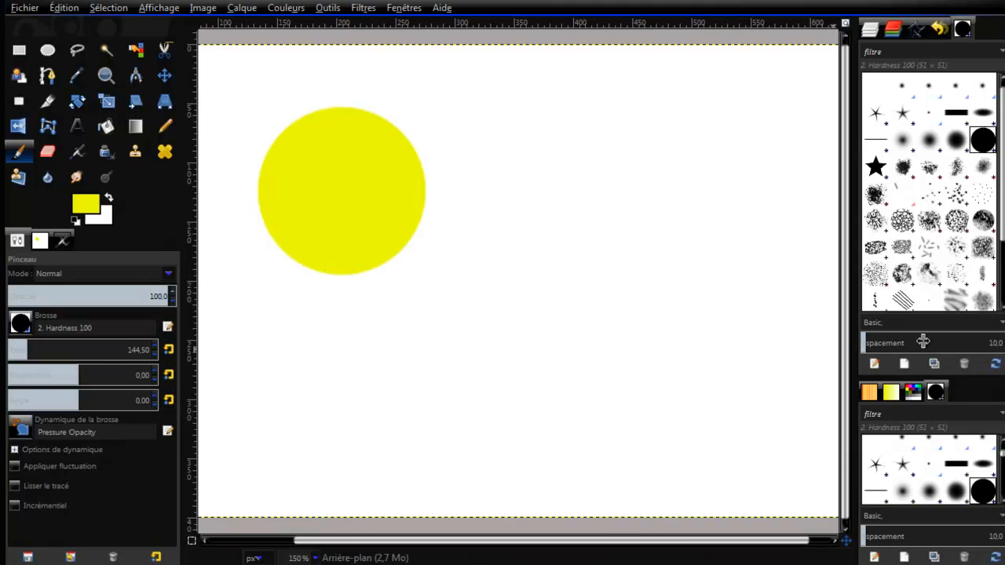
Create a new brush and enlarge its brush editor as a floating window beside the yellow disc
click(904, 364)
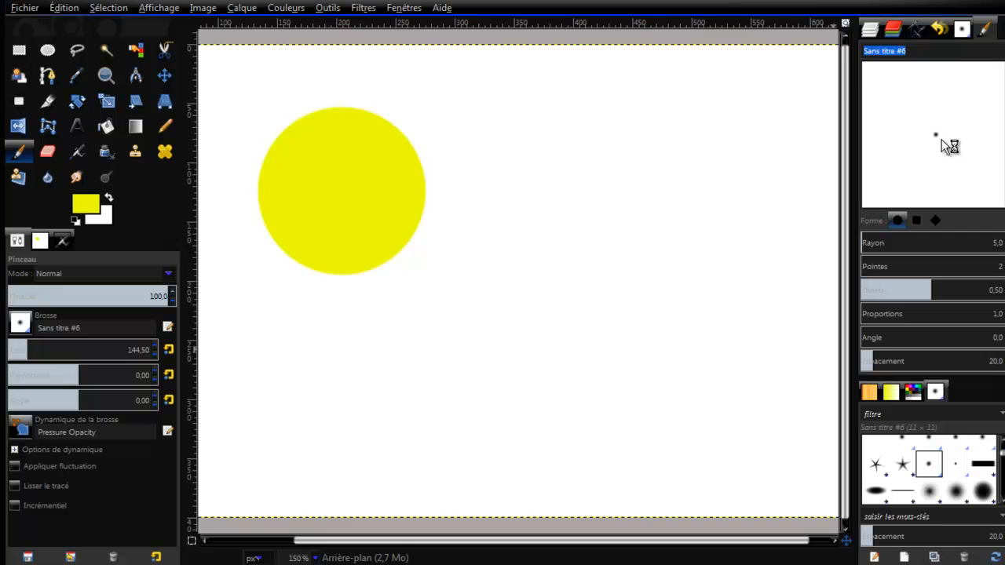
drag(985, 30, 526, 135)
drag(557, 22, 611, 92)
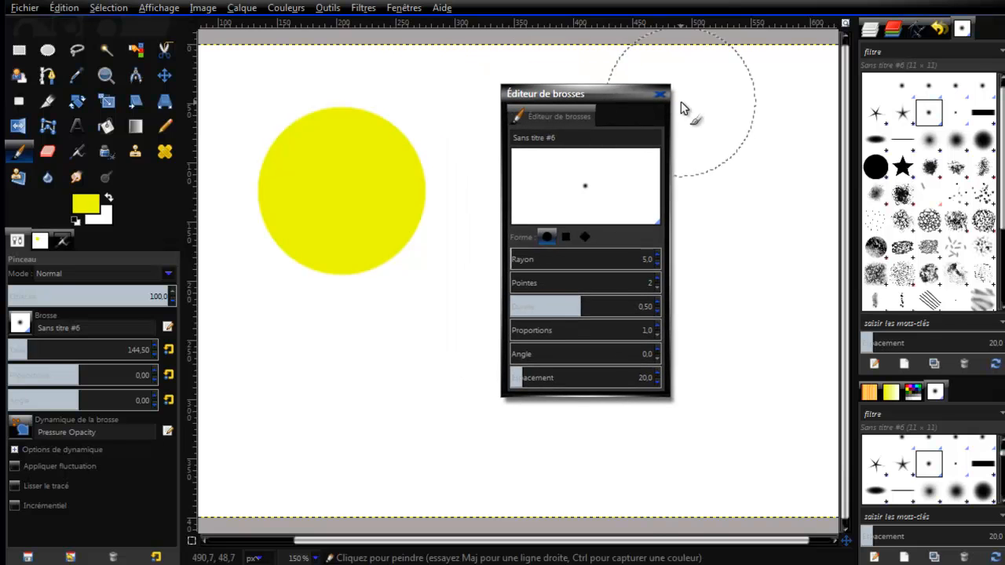
mouse_move(669, 397)
mouse_down()
mouse_move(785, 455)
mouse_move(829, 524)
mouse_up()
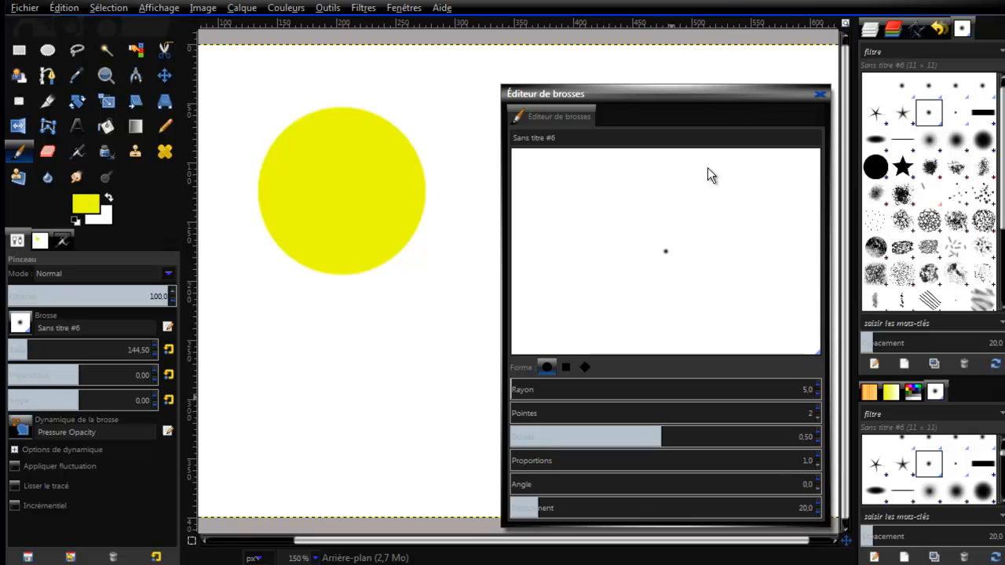
drag(687, 102, 639, 38)
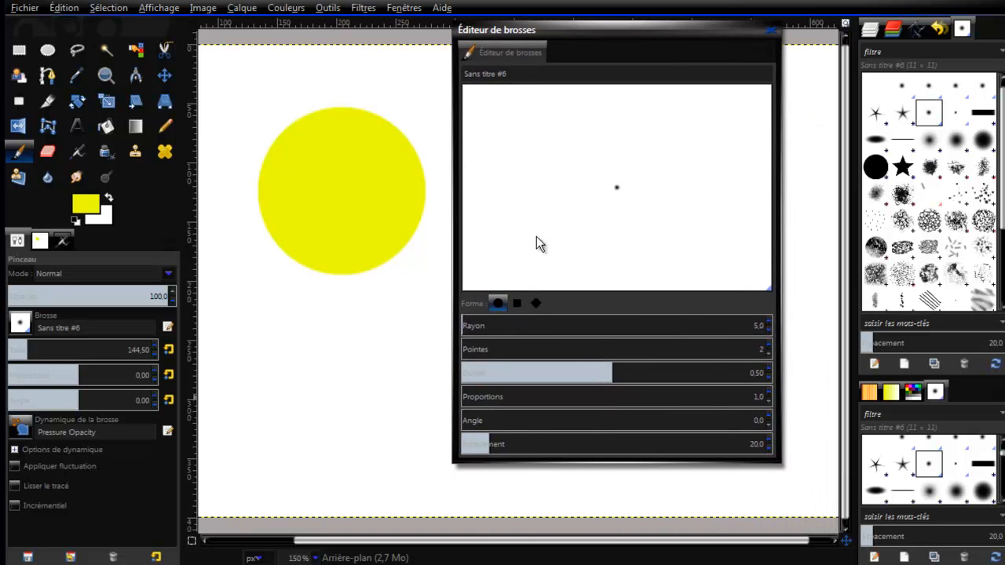
Give the new brush a square shape with radius 566.3 and 8 spikes
click(517, 304)
mouse_move(461, 327)
mouse_down()
mouse_move(495, 341)
mouse_move(506, 332)
mouse_move(633, 330)
mouse_up()
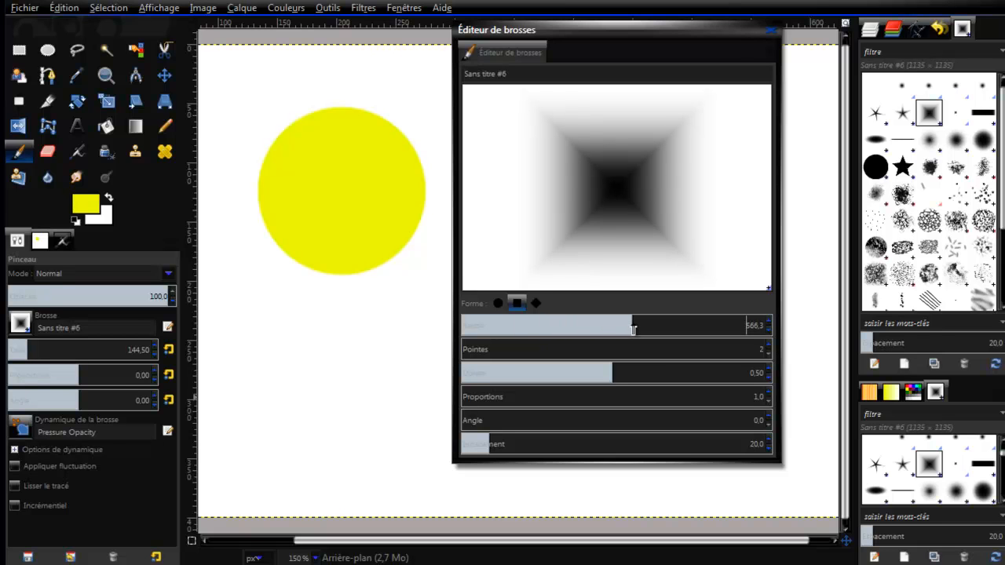
click(485, 351)
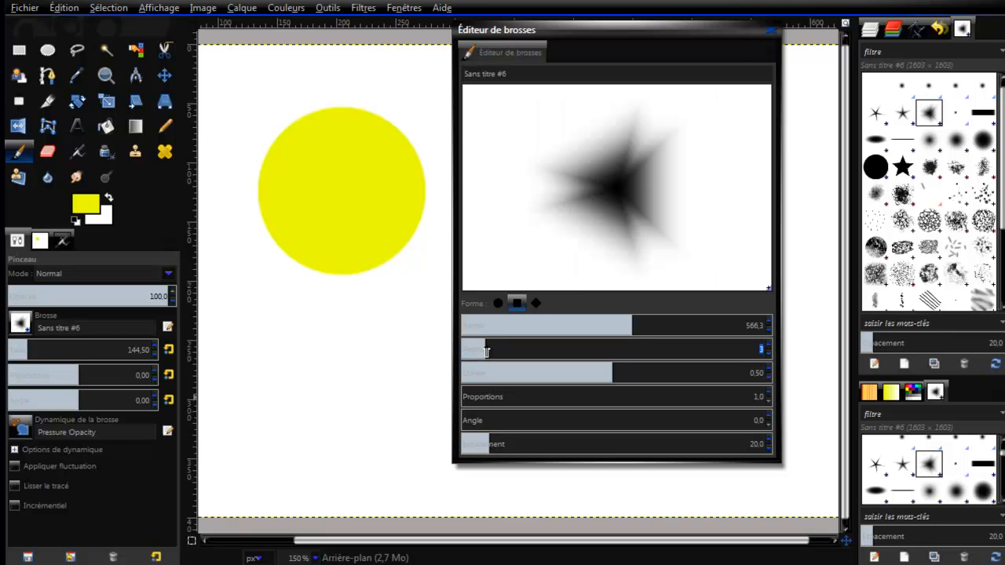
click(557, 349)
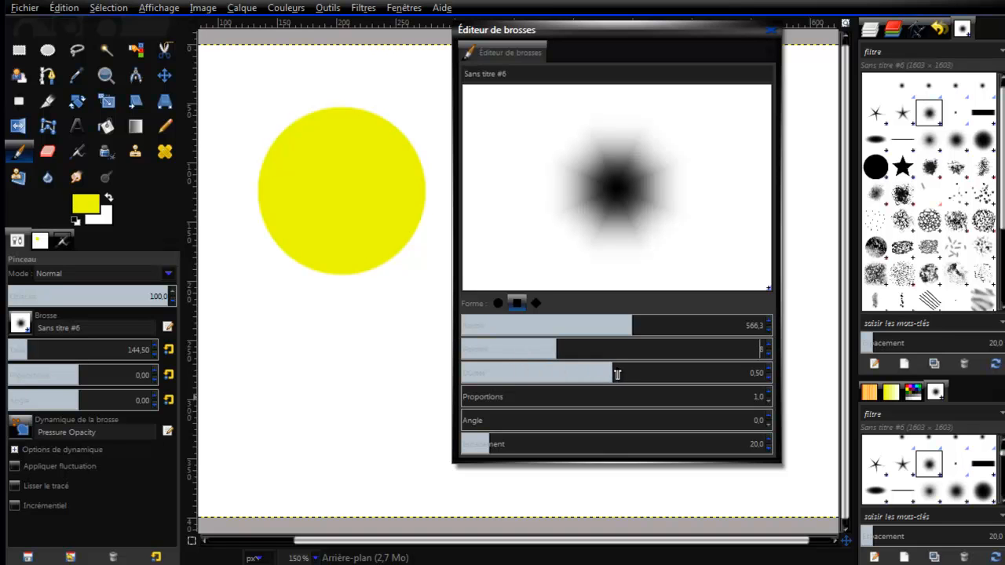
Try different hardness and aspect ratio values on the new brush, settling on hardness 0.67 and aspect ratio 5.3
click(569, 373)
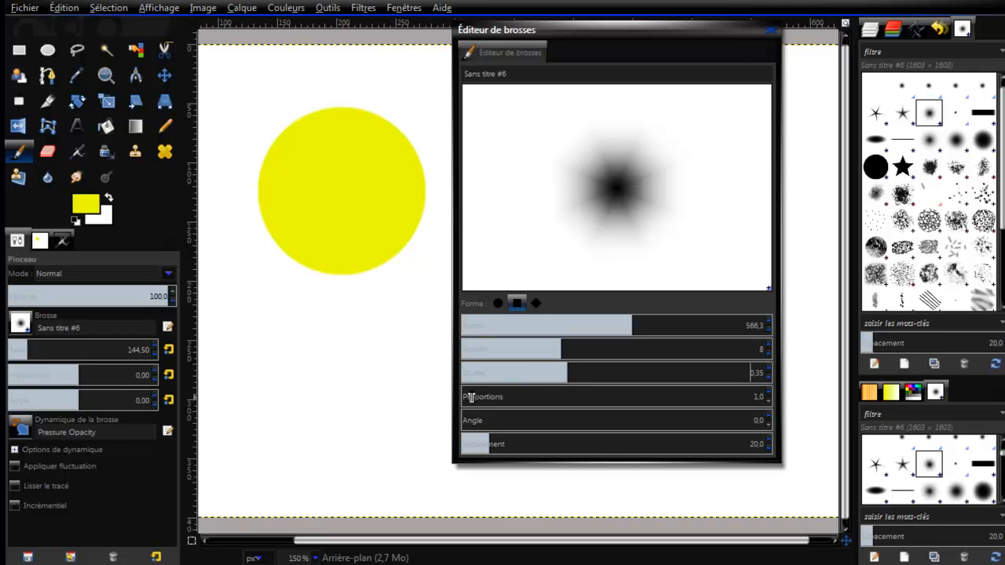
click(536, 395)
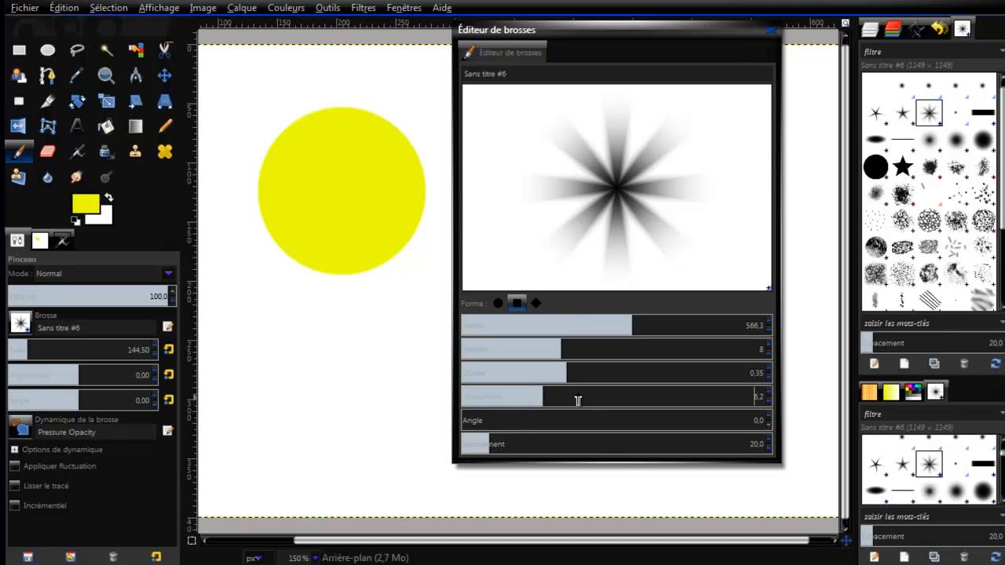
click(608, 398)
click(668, 397)
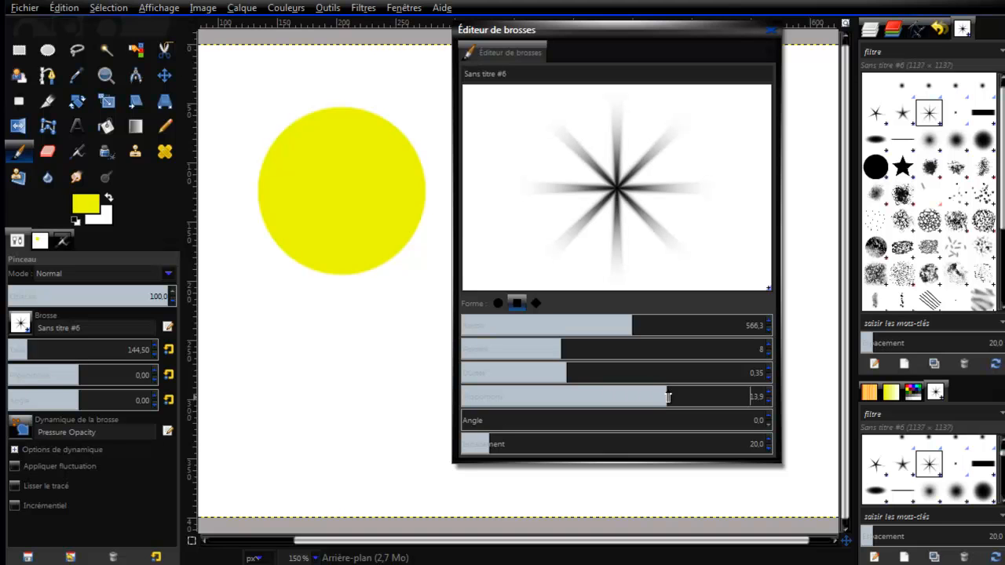
click(531, 396)
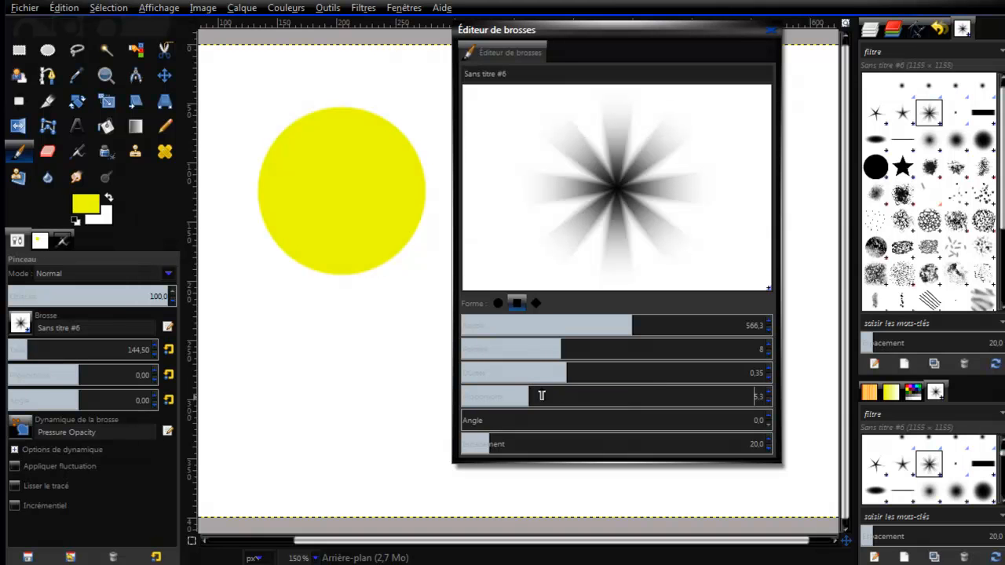
click(628, 373)
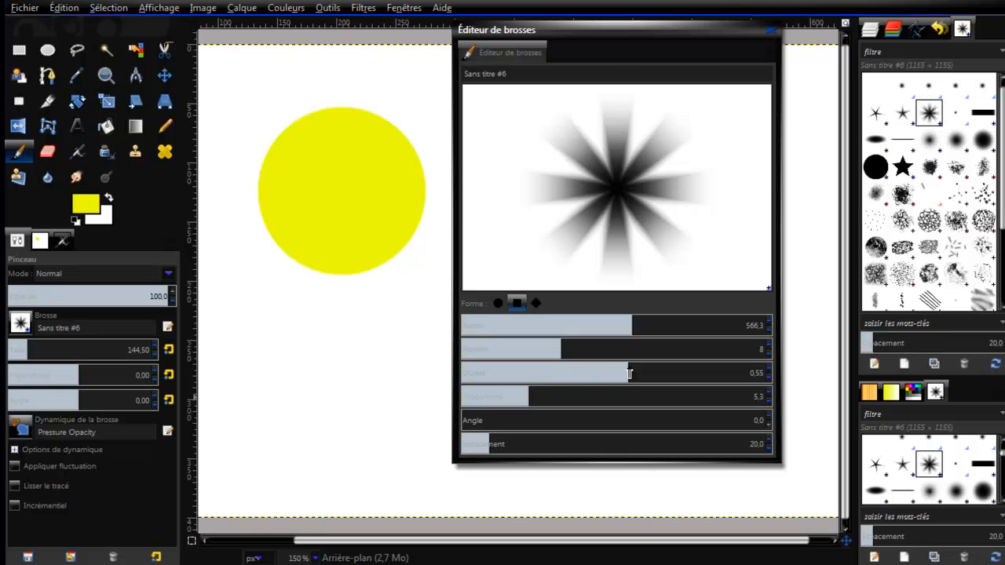
click(665, 372)
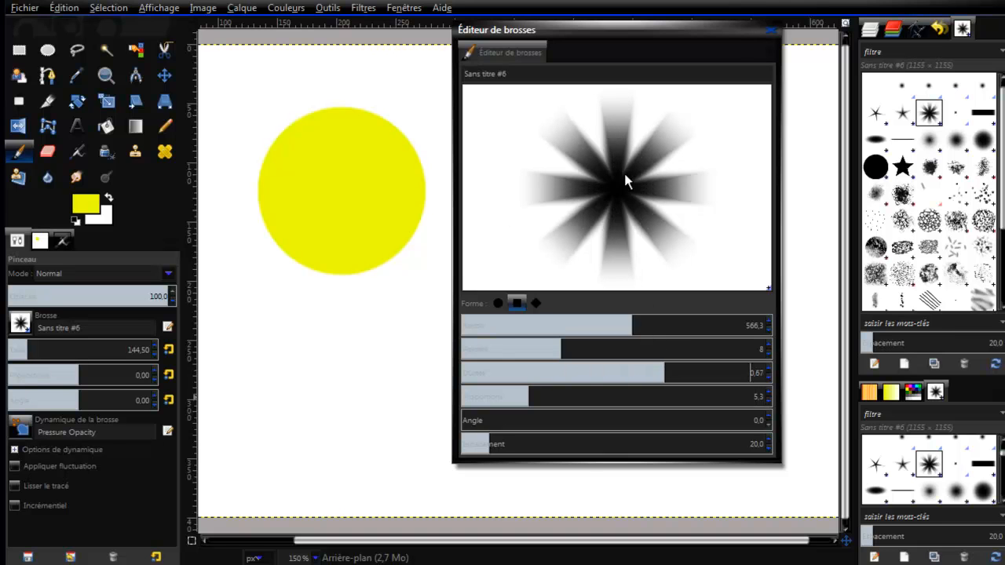
Set the new brush's spacing to 23.3, paint yellow strokes around and below the disc, and close the brush editor
drag(494, 445, 545, 446)
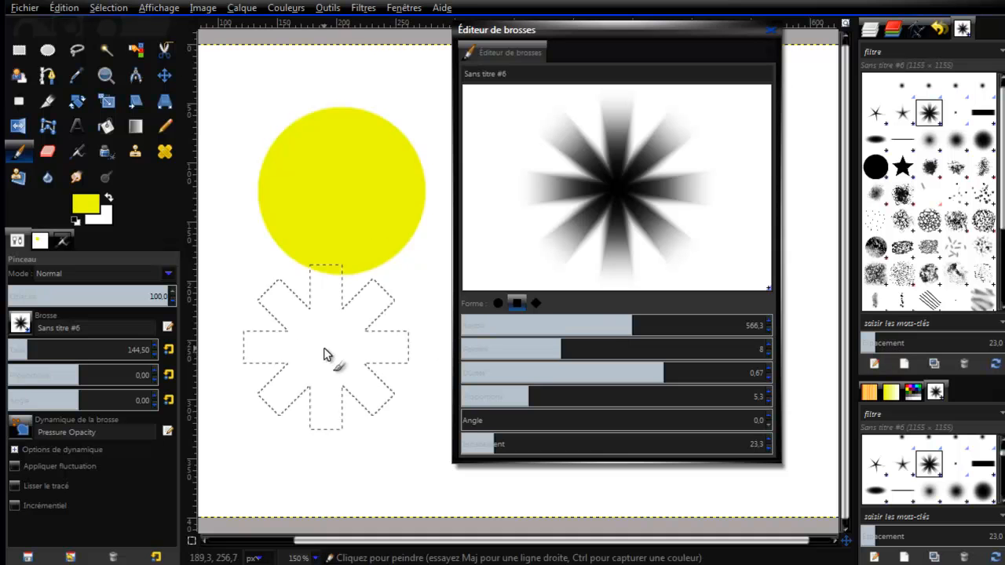
mouse_move(326, 357)
mouse_down()
mouse_move(351, 278)
mouse_move(336, 168)
mouse_move(294, 208)
mouse_move(282, 383)
mouse_move(291, 440)
mouse_move(374, 462)
mouse_up()
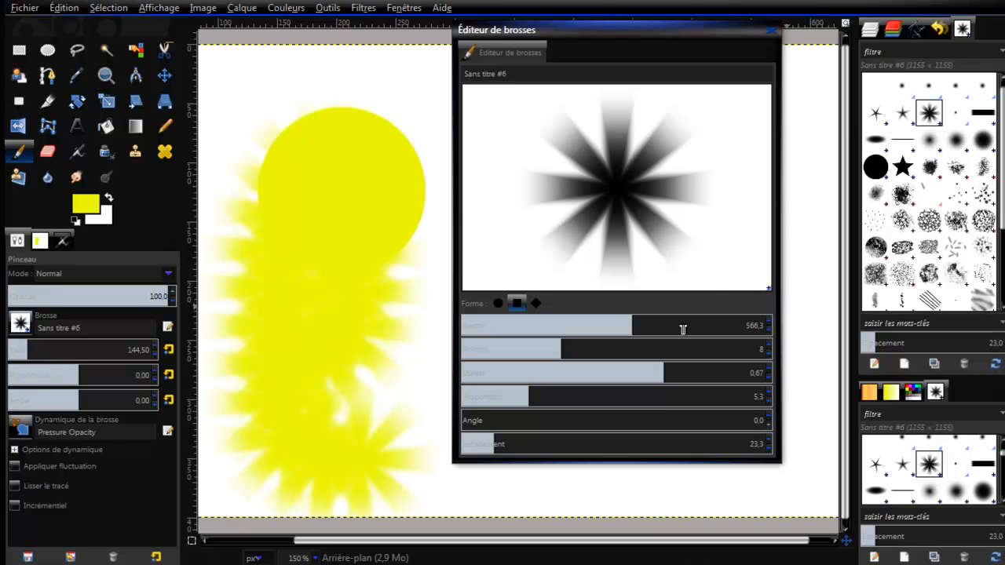
click(770, 31)
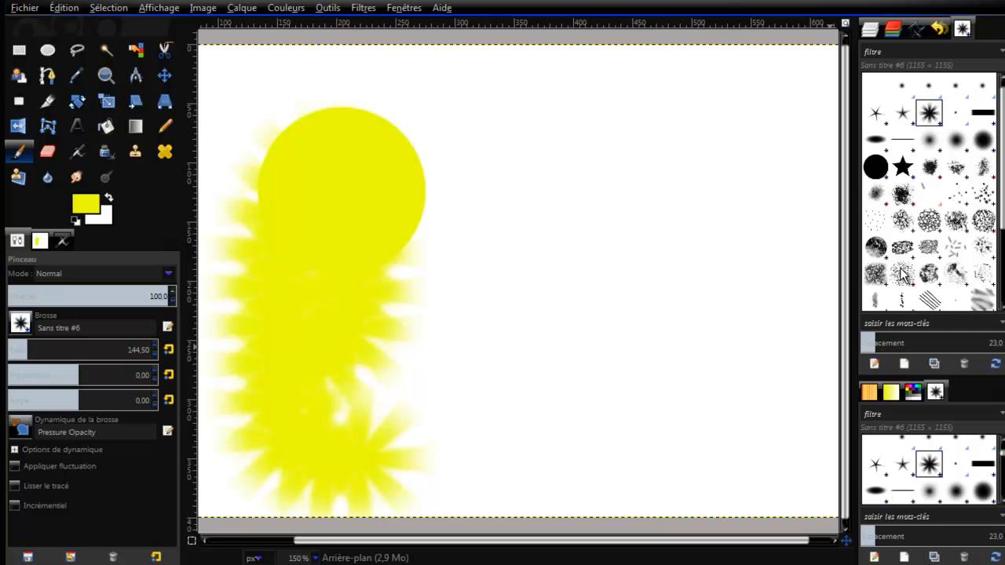
Reopen the custom eight-spike brush for editing in a floating brush editor, and close it without changes
click(873, 362)
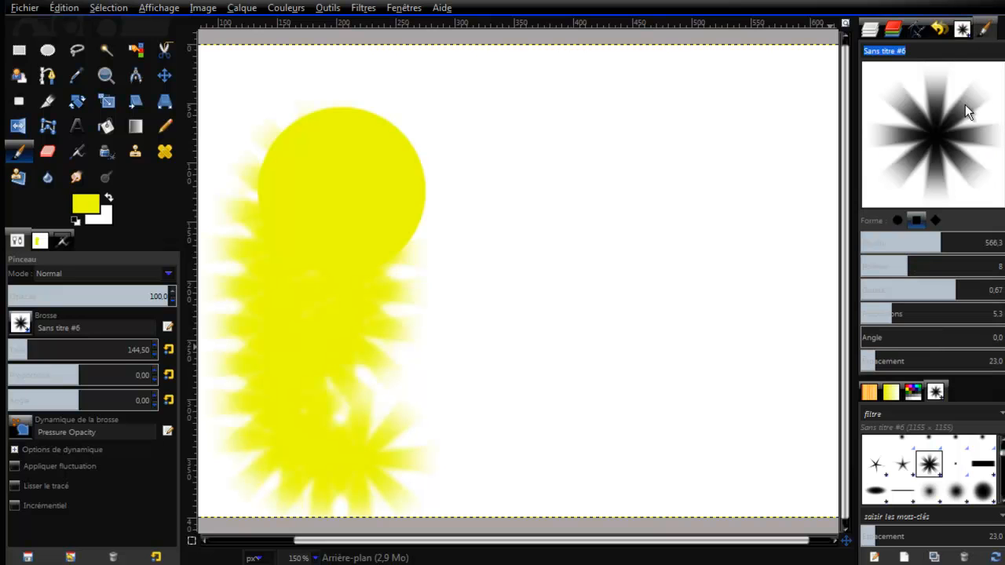
mouse_move(985, 32)
mouse_down()
mouse_move(900, 90)
mouse_move(582, 145)
mouse_up()
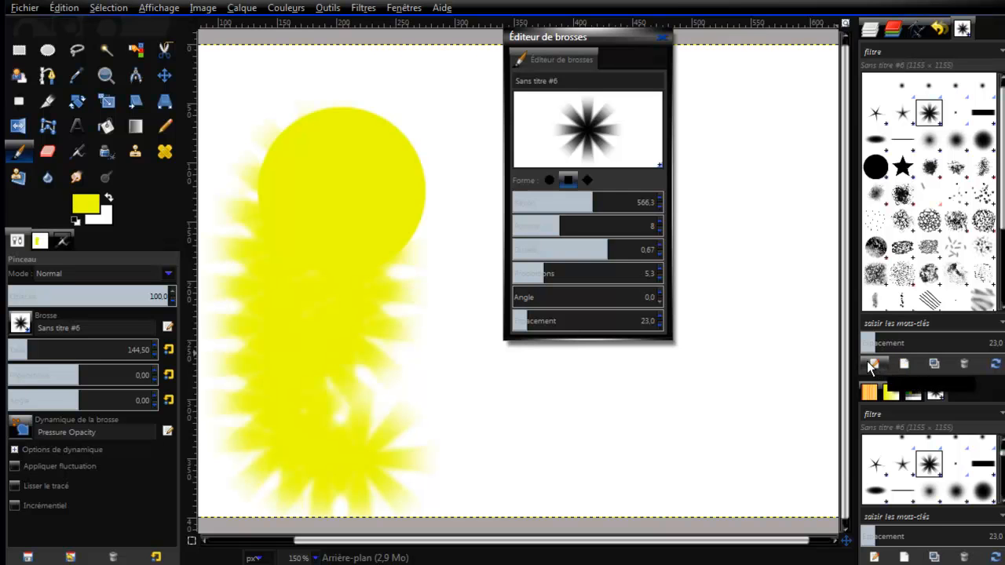
click(661, 41)
Open the built-in 2. Star brush in an enlarged floating brush editor to examine its shape settings
click(904, 168)
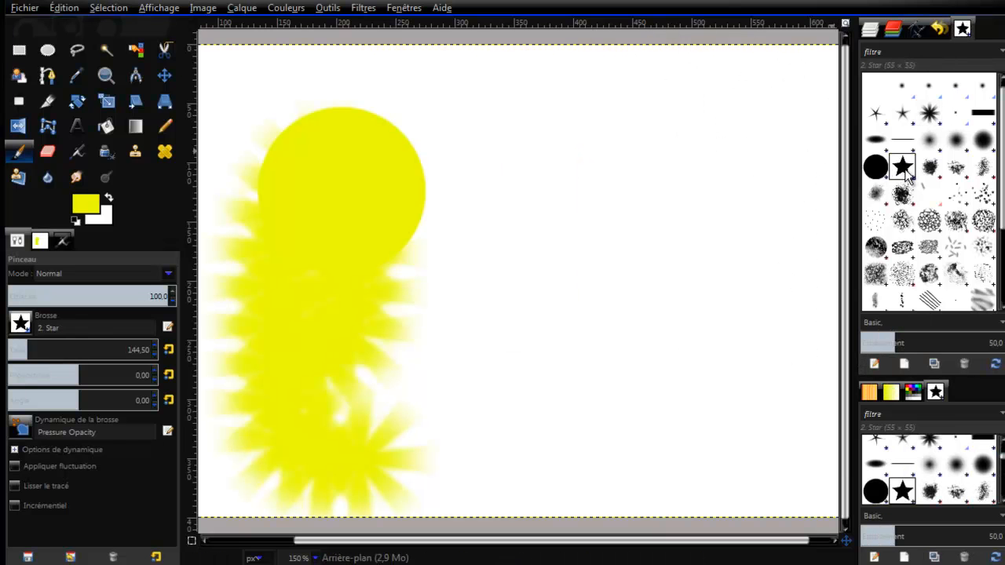
click(873, 362)
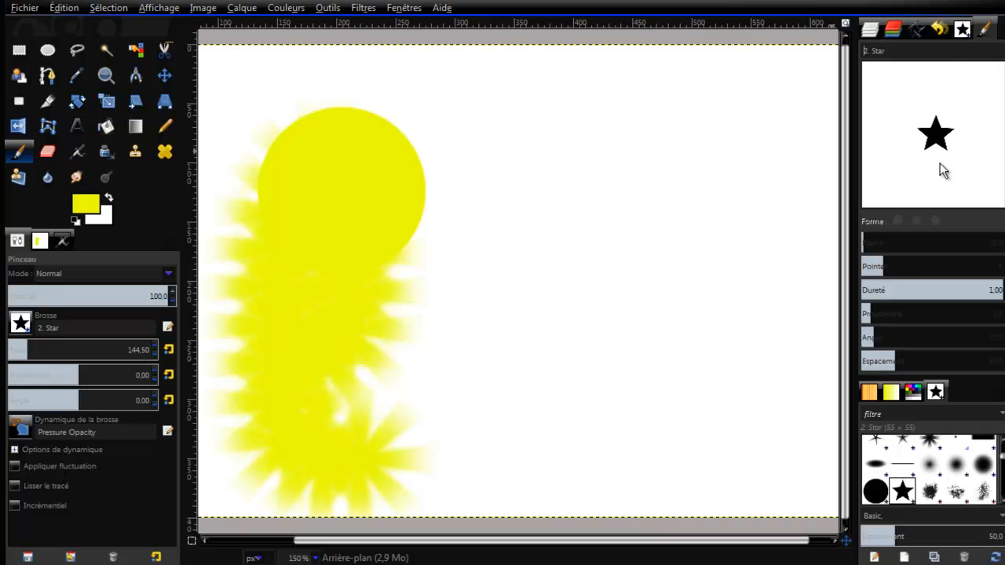
mouse_move(984, 31)
mouse_down()
mouse_move(886, 68)
mouse_move(551, 124)
mouse_move(476, 105)
mouse_up()
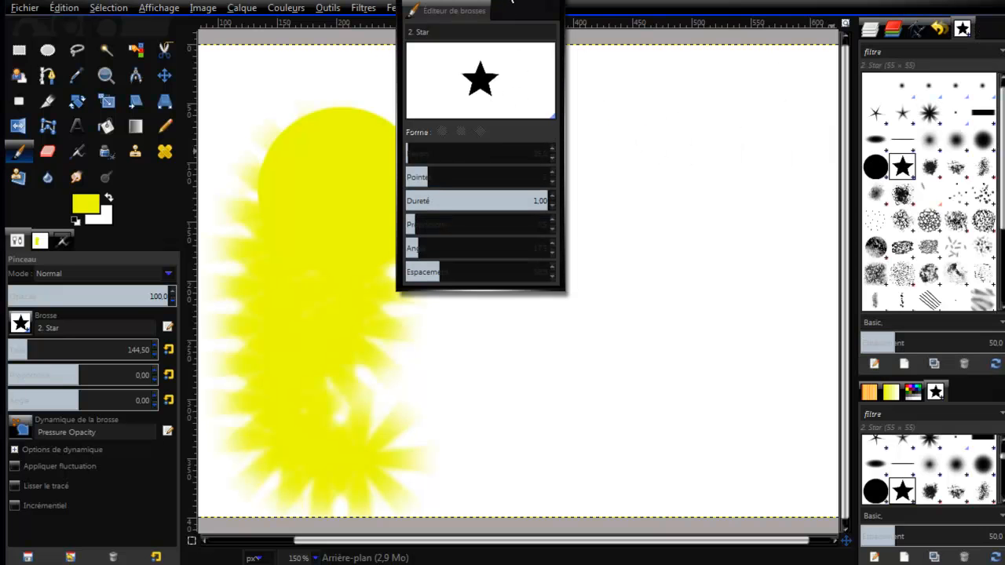
drag(511, 2, 510, 90)
drag(564, 391, 719, 469)
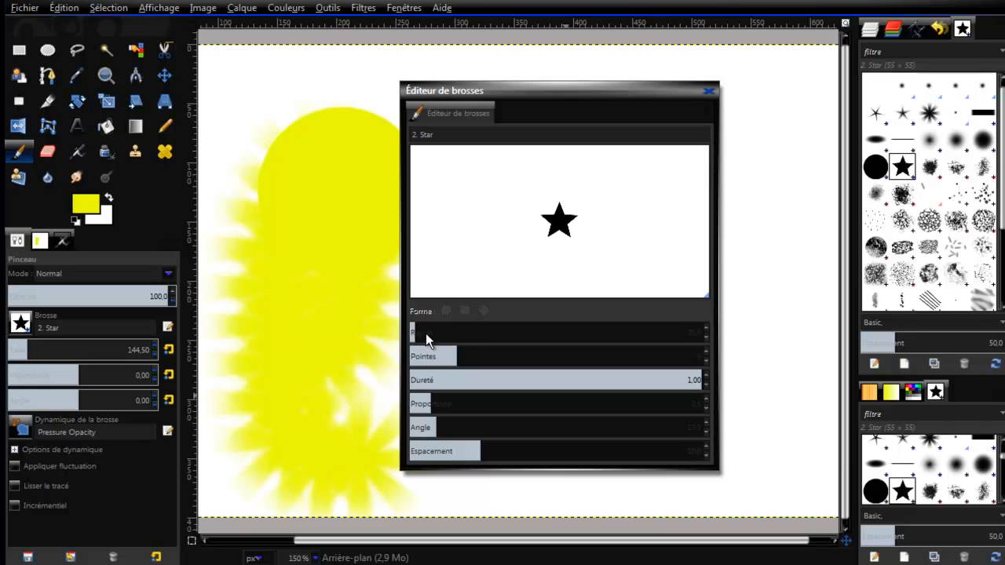
Close the star brush's editor, open the custom five-spike brush Sans titre #4 in a floating editor, set its radius to 164.9, and close it
click(708, 90)
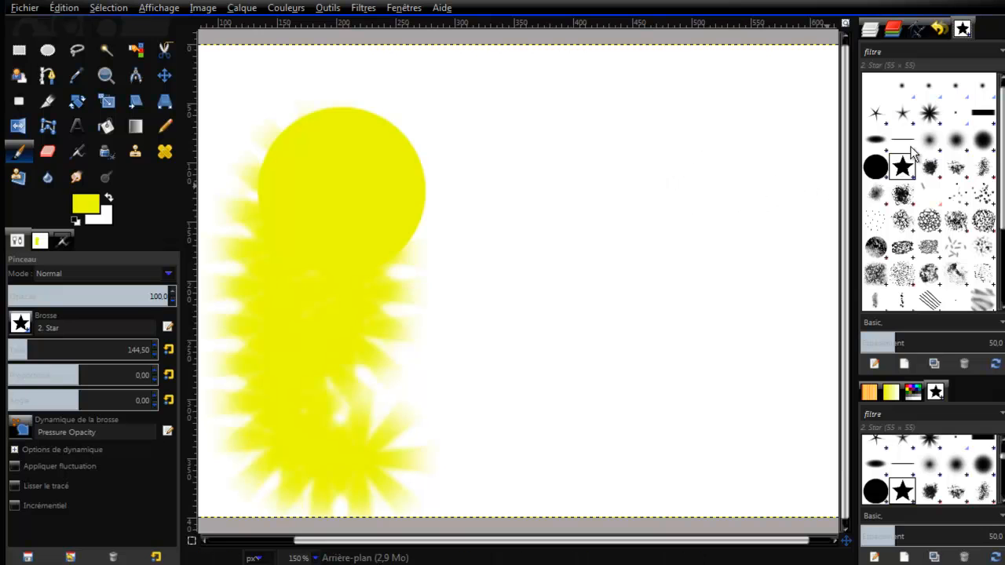
click(878, 118)
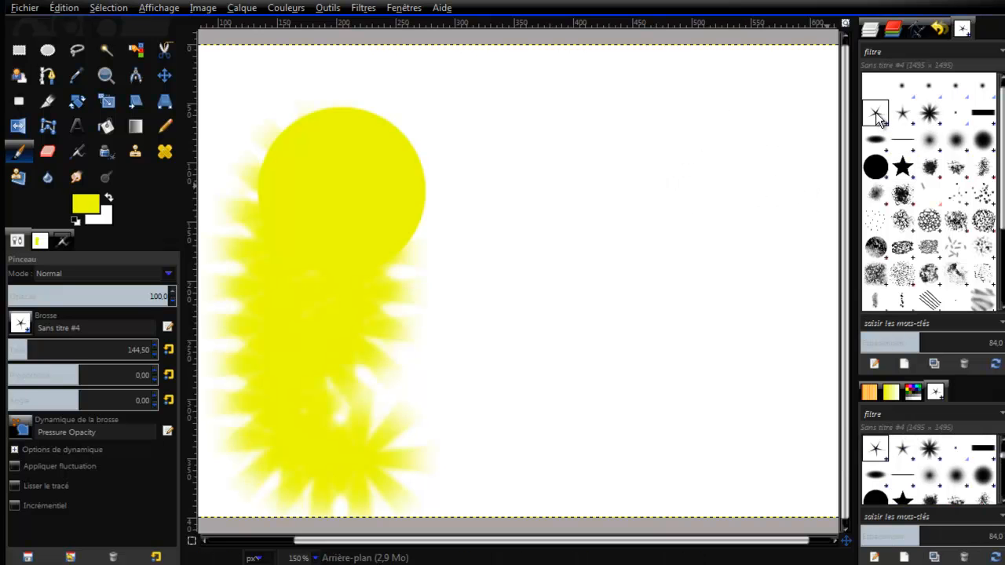
click(876, 367)
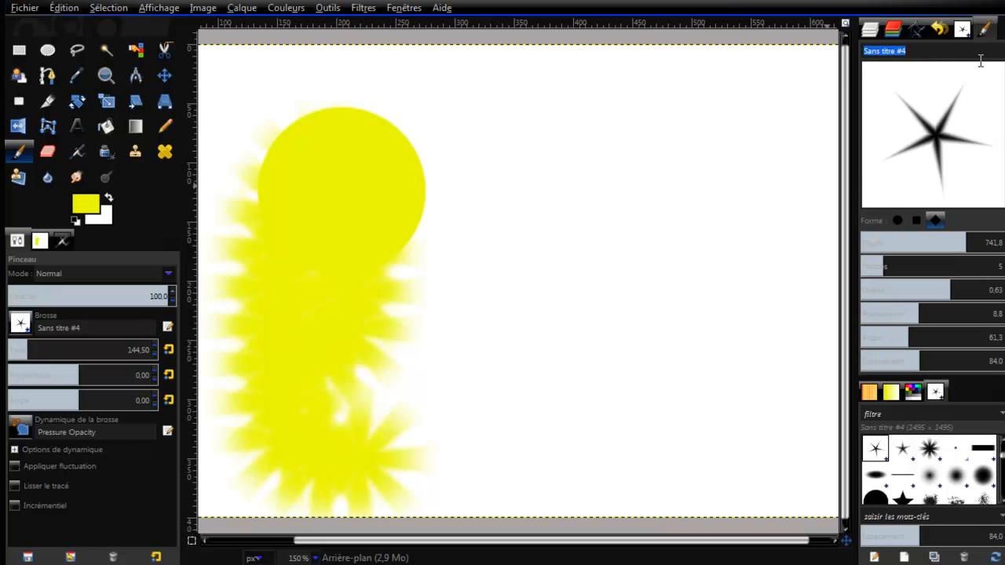
mouse_move(985, 32)
mouse_down()
mouse_move(760, 108)
mouse_move(489, 152)
mouse_up()
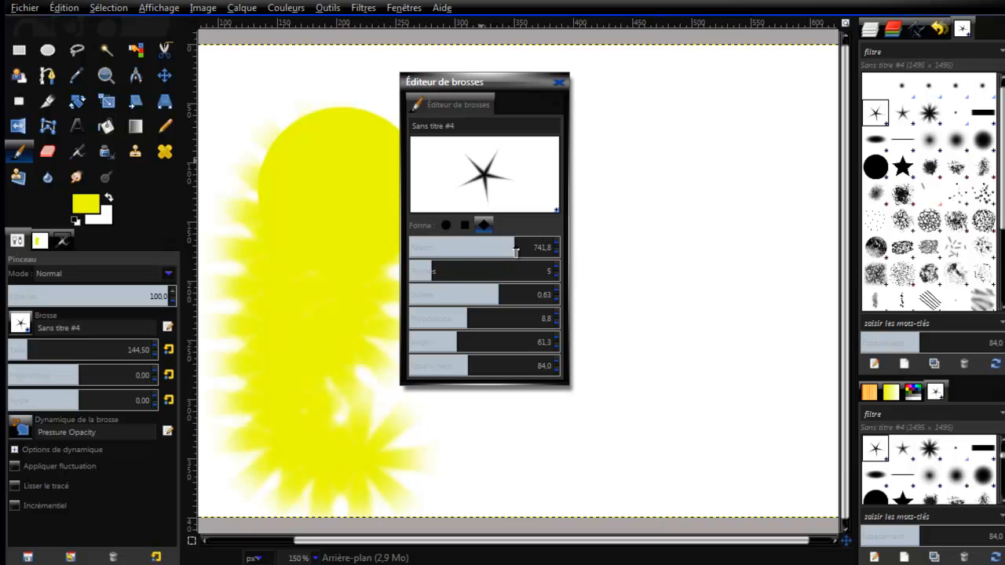
drag(478, 250, 432, 251)
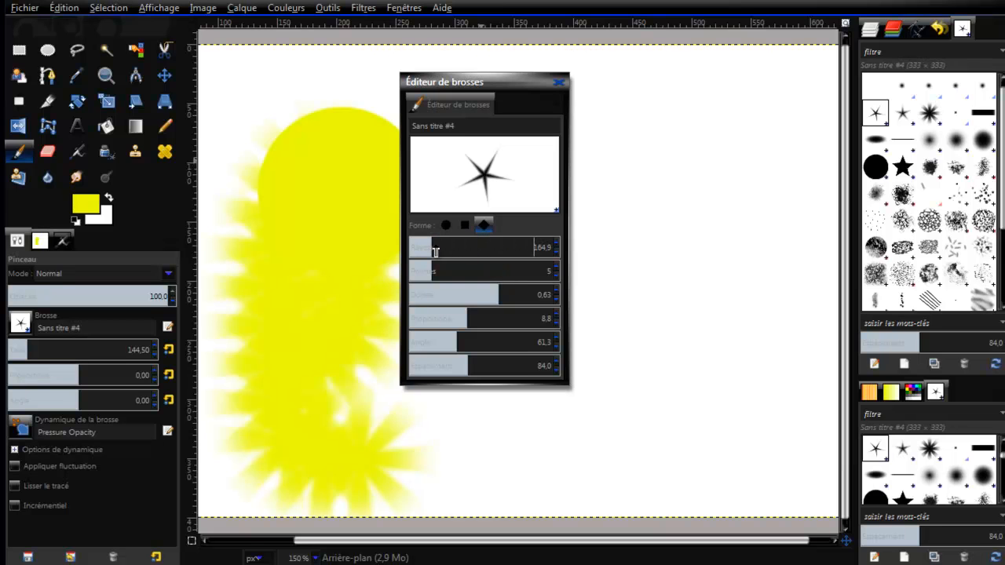
click(560, 81)
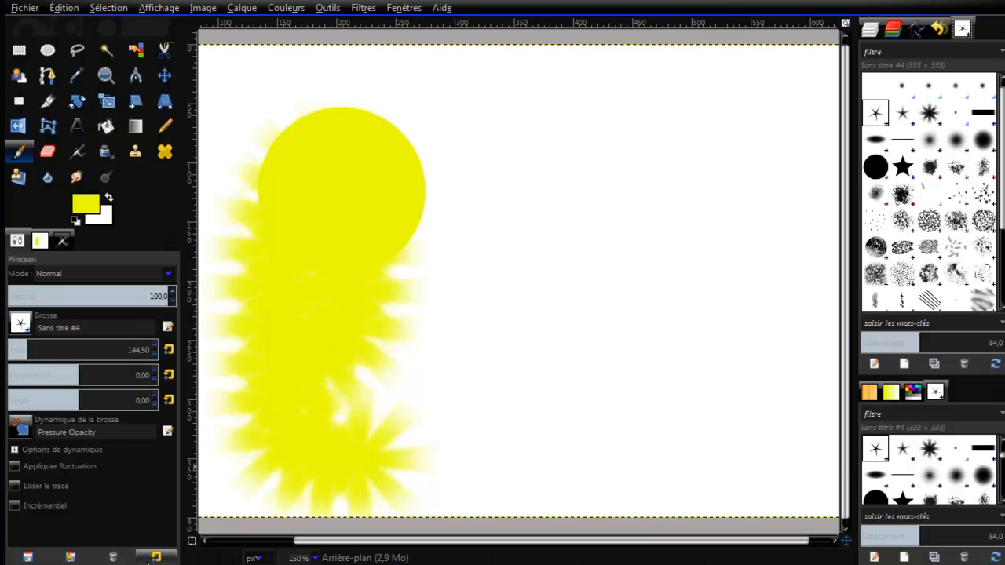
Reset the paintbrush options to their defaults and paint a winding trail of small black stars beside the yellow strokes
click(156, 558)
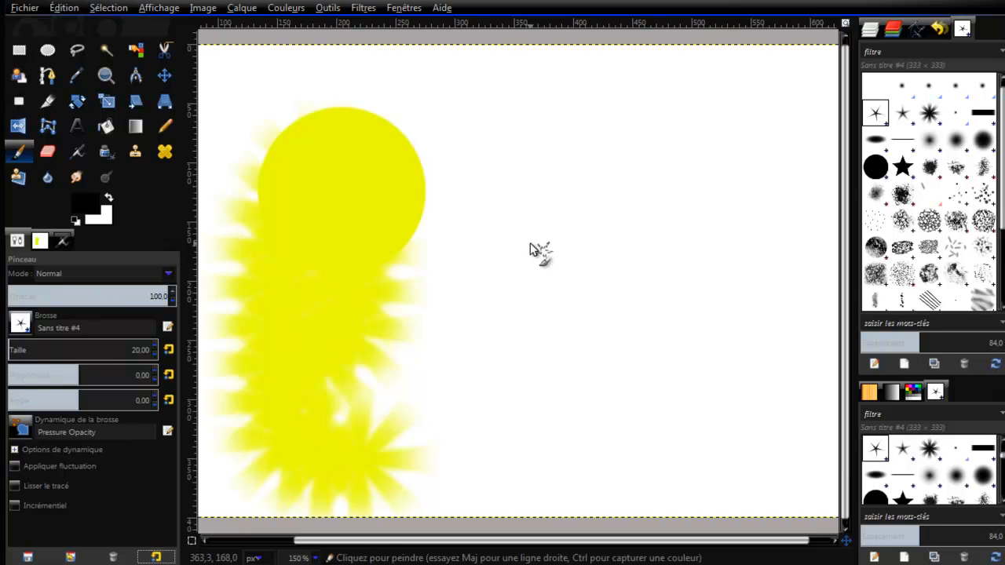
mouse_move(497, 182)
mouse_down()
mouse_move(549, 281)
mouse_move(651, 209)
mouse_move(647, 335)
mouse_move(488, 381)
mouse_up()
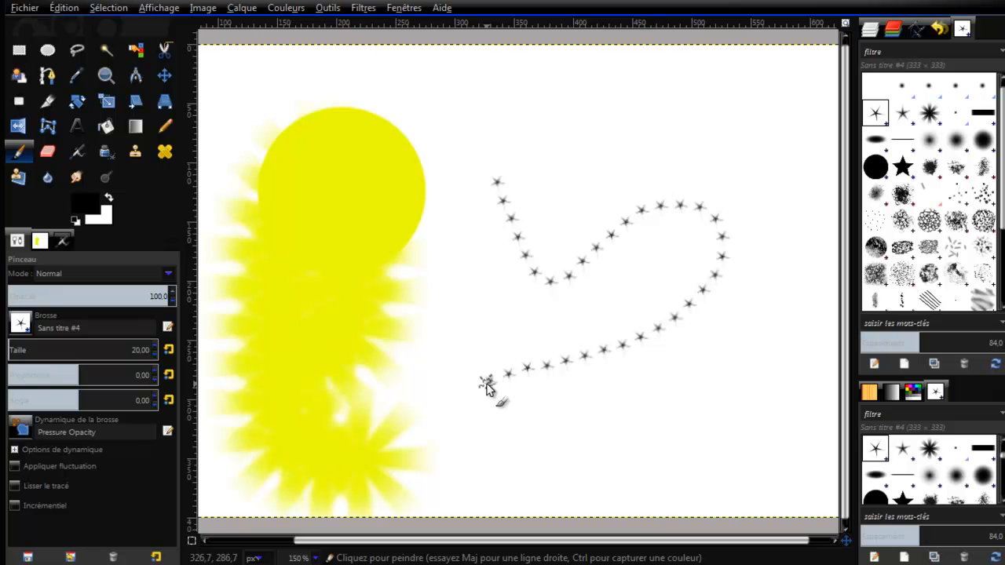
Set the foreground colour to red, and restore the default black foreground
click(87, 198)
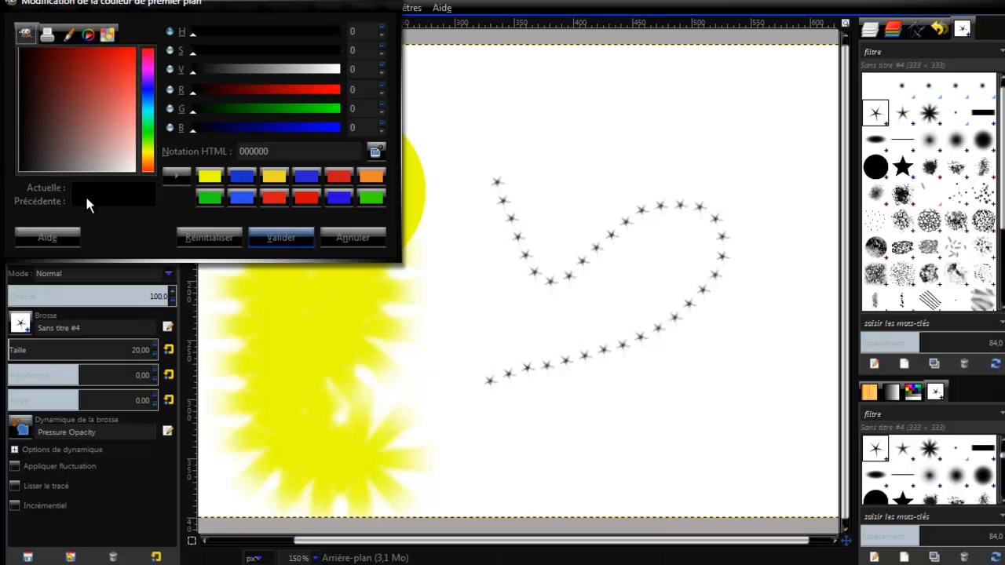
click(125, 68)
click(291, 237)
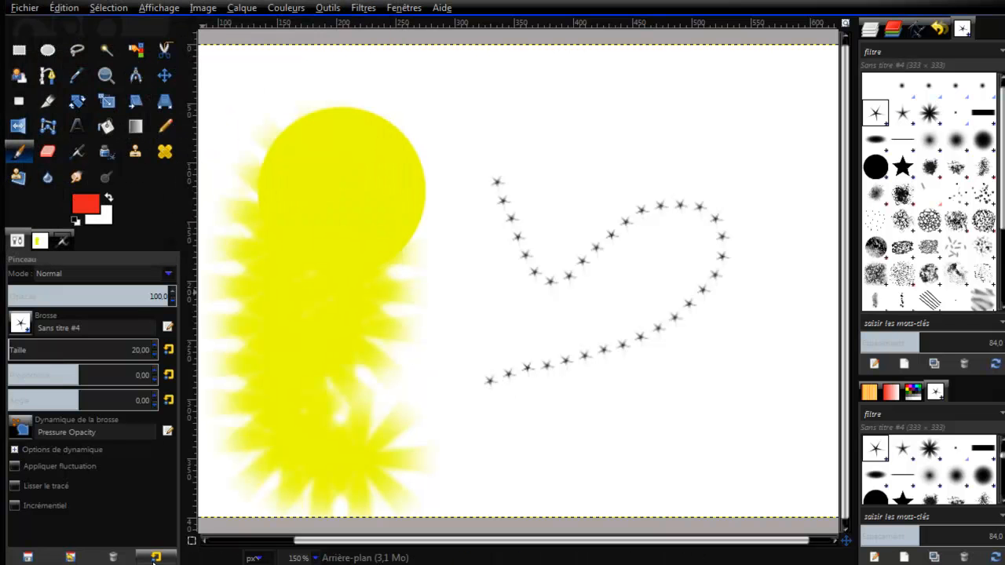
key(d)
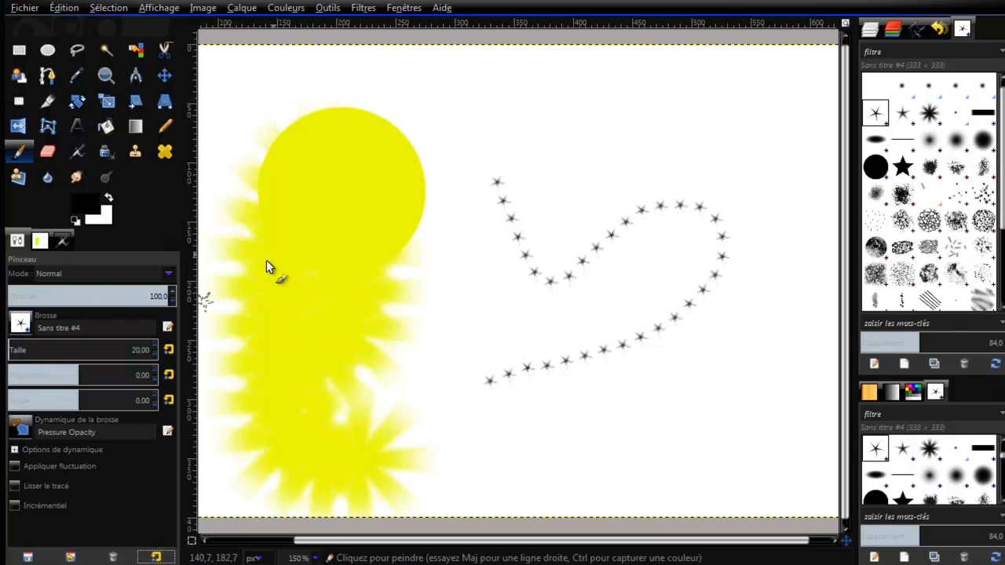
Choose the built-in 2. Hardness 100 brush and paint a thick black bent stroke across the star trail
click(19, 325)
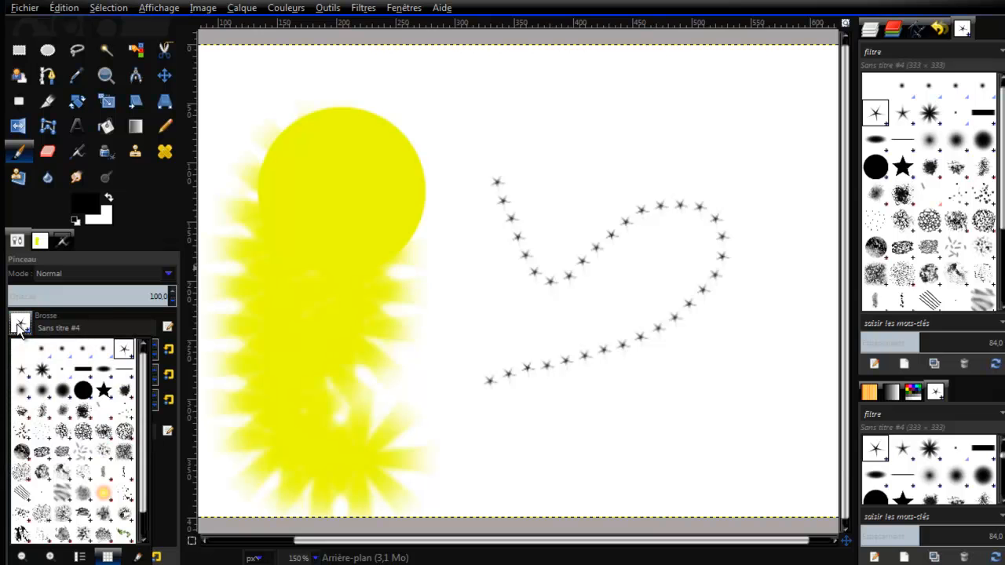
click(83, 390)
mouse_move(487, 153)
mouse_down()
mouse_move(627, 205)
mouse_move(604, 339)
mouse_up()
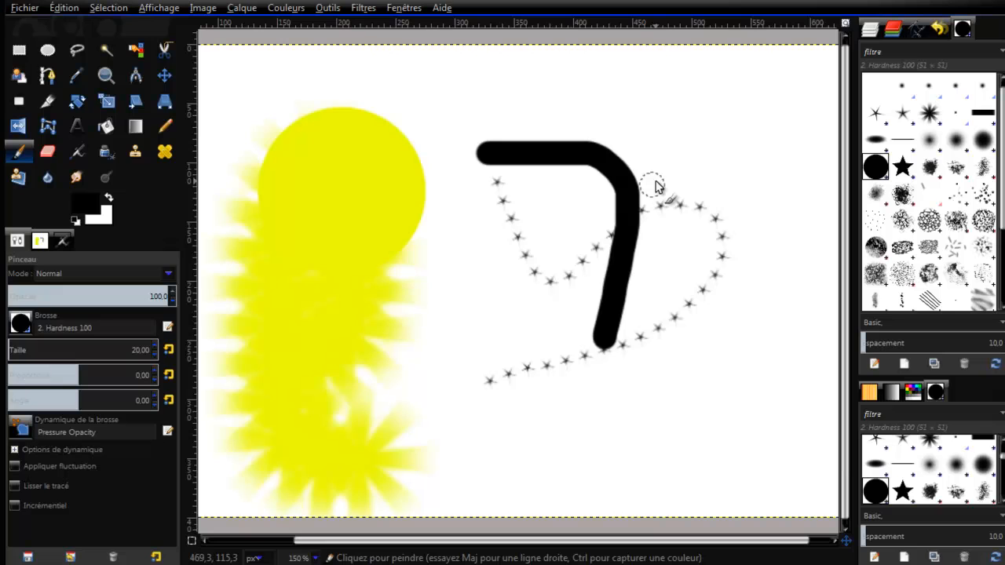